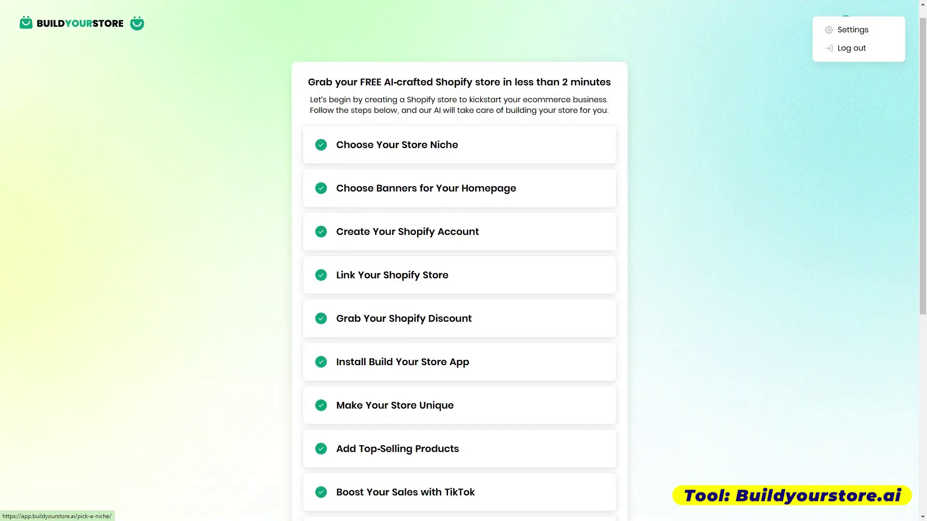
# - Change the store niche to Electronics & Gadgets and confirm the update
pyautogui.scroll(-1, 463, 261)
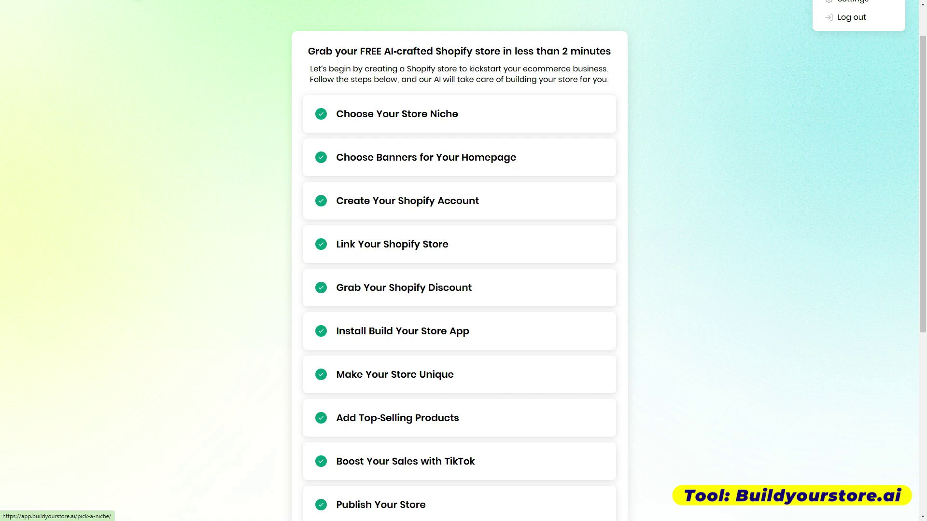
pyautogui.click(396, 114)
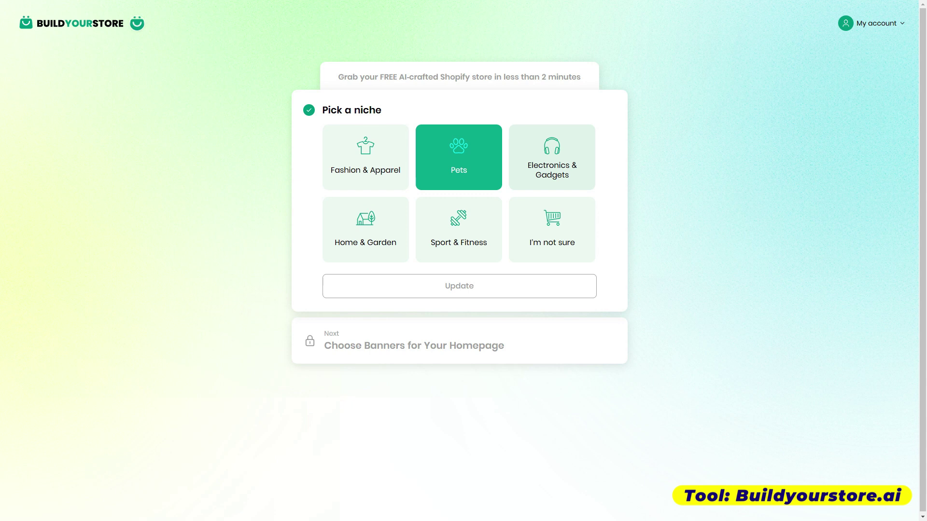
pyautogui.click(551, 157)
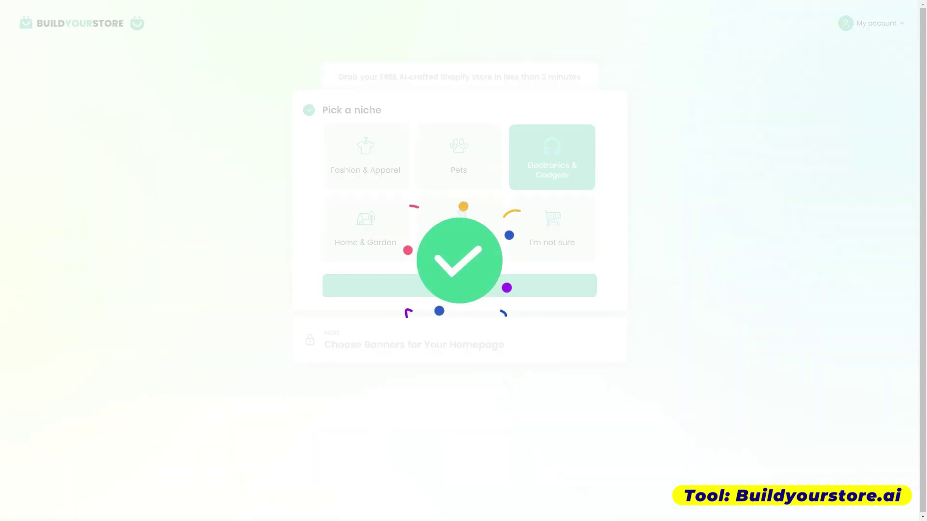
pyautogui.scroll(-1, 459, 260)
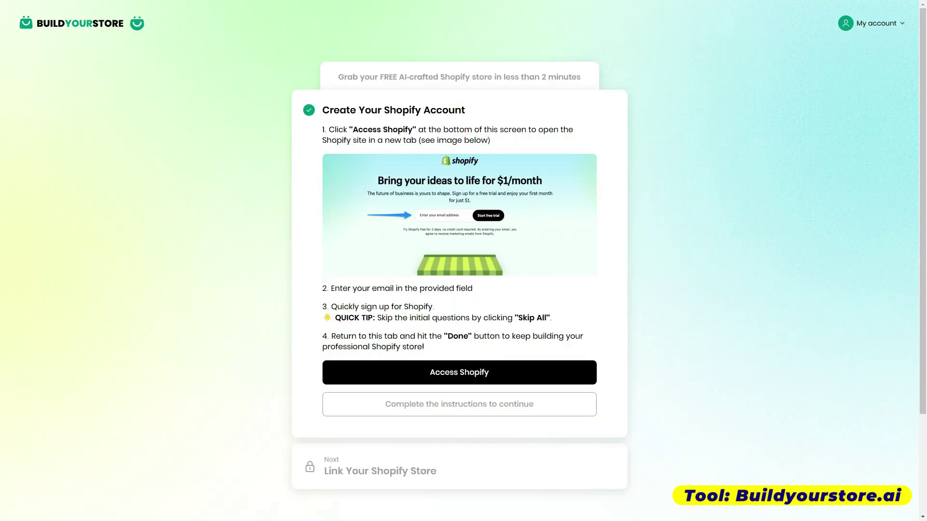
# - Start a Shopify free trial with an e-mail address and save the store's admin URL
pyautogui.click(458, 372)
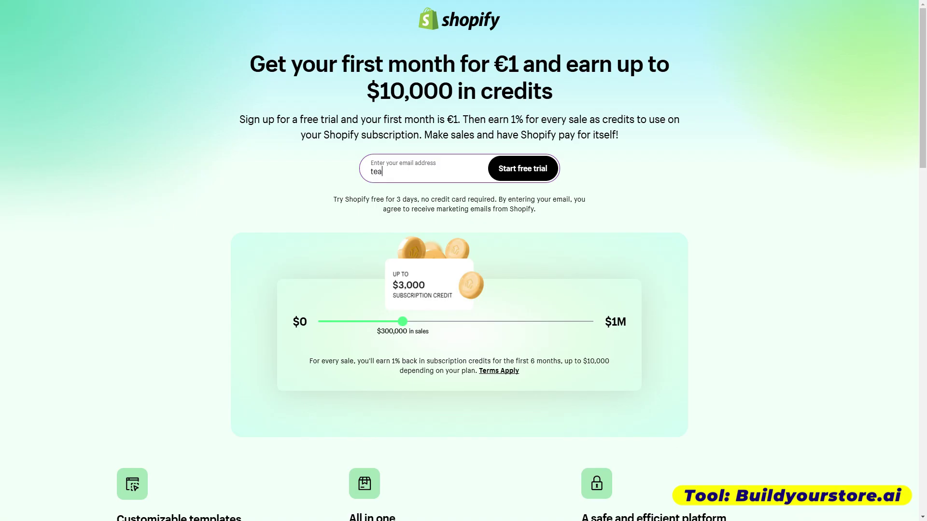
pyautogui.press('Return')
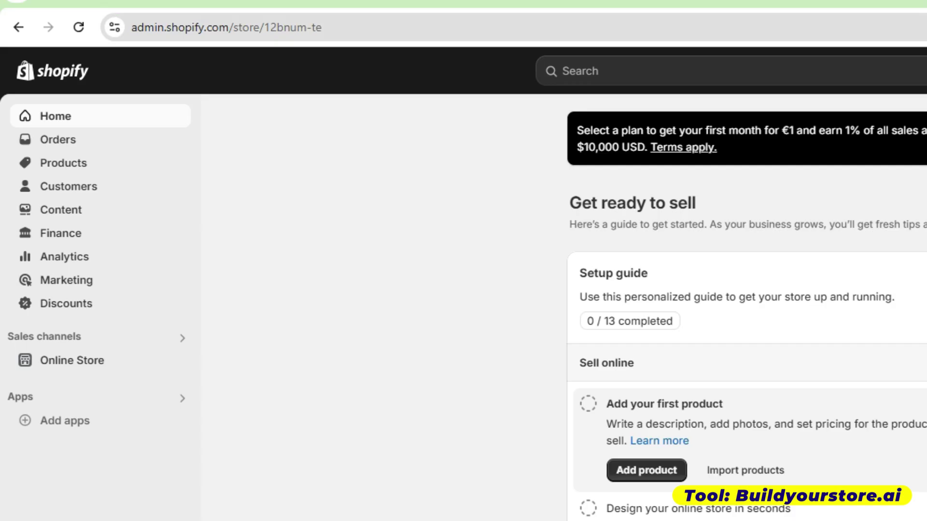
pyautogui.click(193, 27)
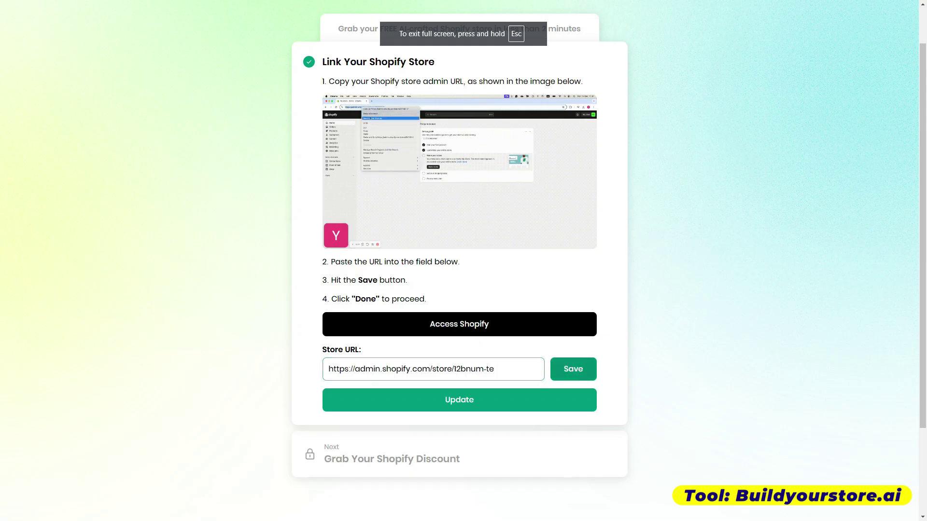
pyautogui.press('Return')
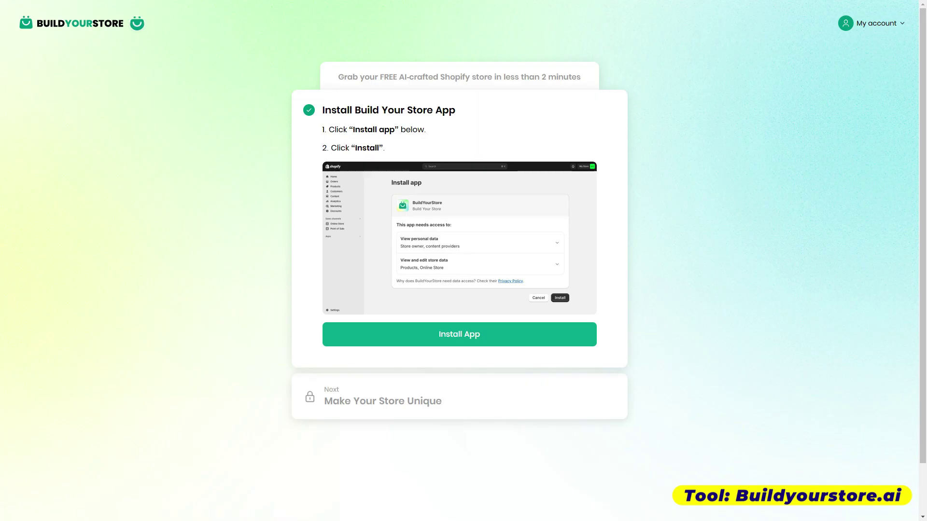
# - Install the Build Your Store app on the new Shopify store
pyautogui.click(459, 334)
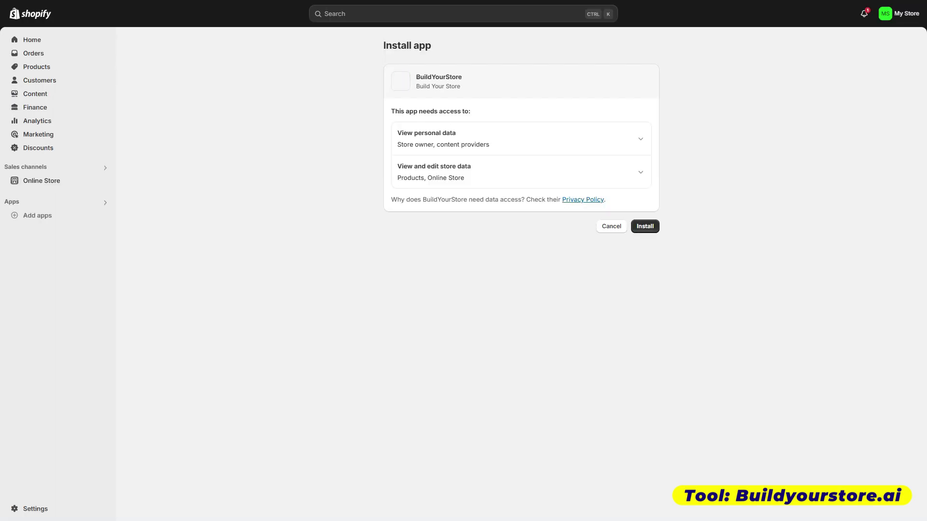
pyautogui.click(645, 225)
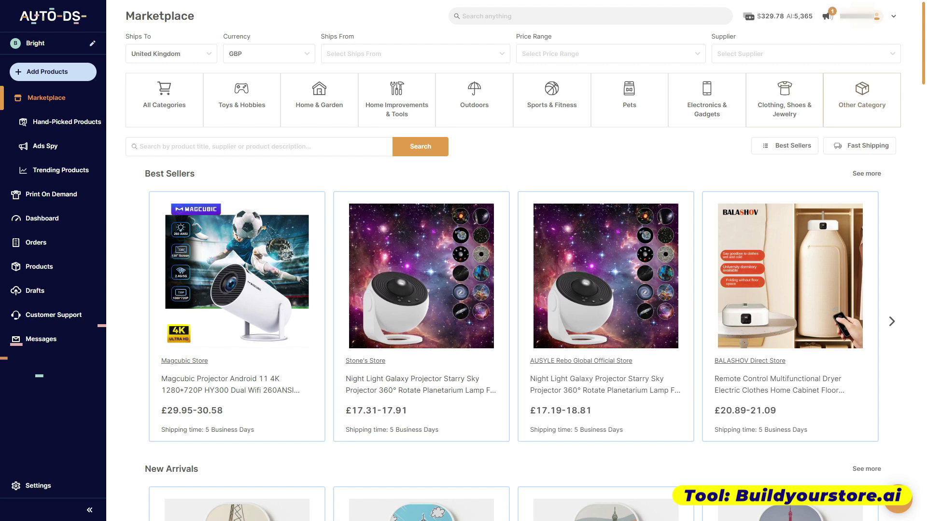
pyautogui.scroll(-4, 512, 261)
pyautogui.scroll(-9, 512, 261)
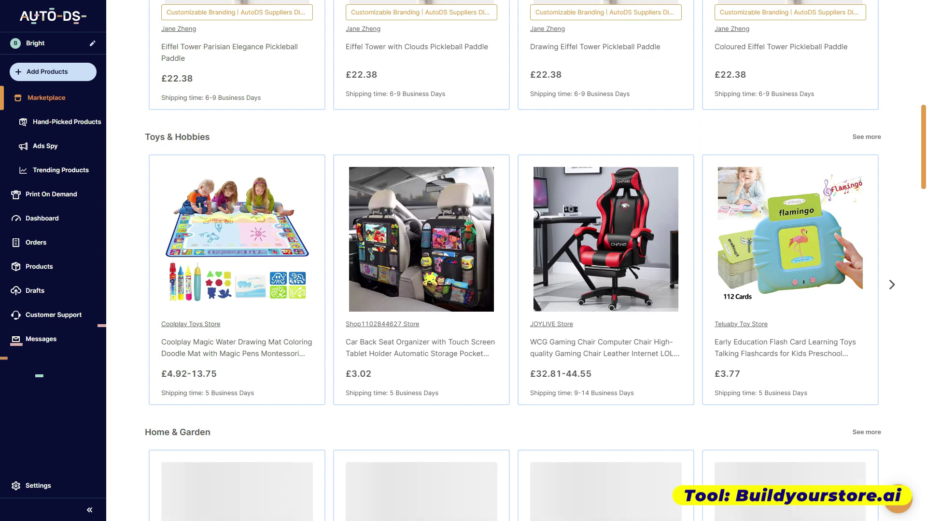
pyautogui.scroll(-4, 513, 261)
pyautogui.scroll(-6, 512, 261)
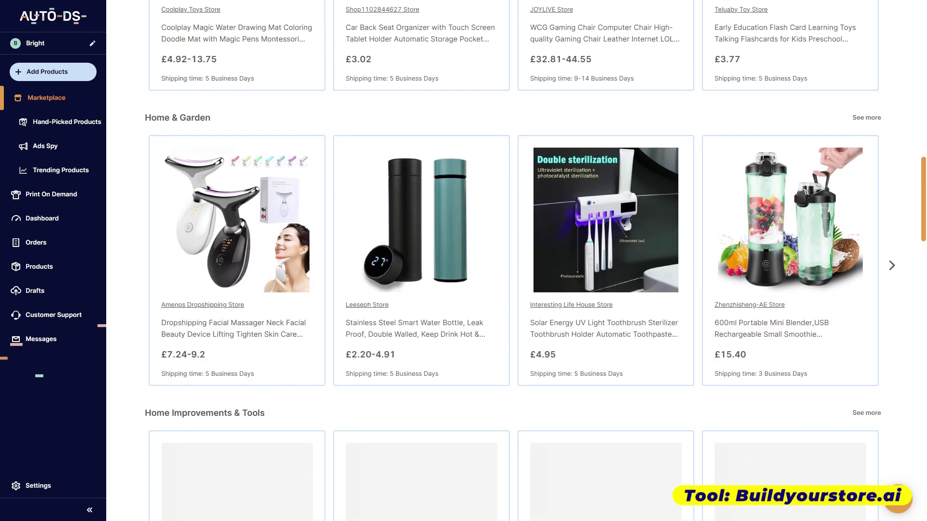
pyautogui.scroll(-7, 513, 260)
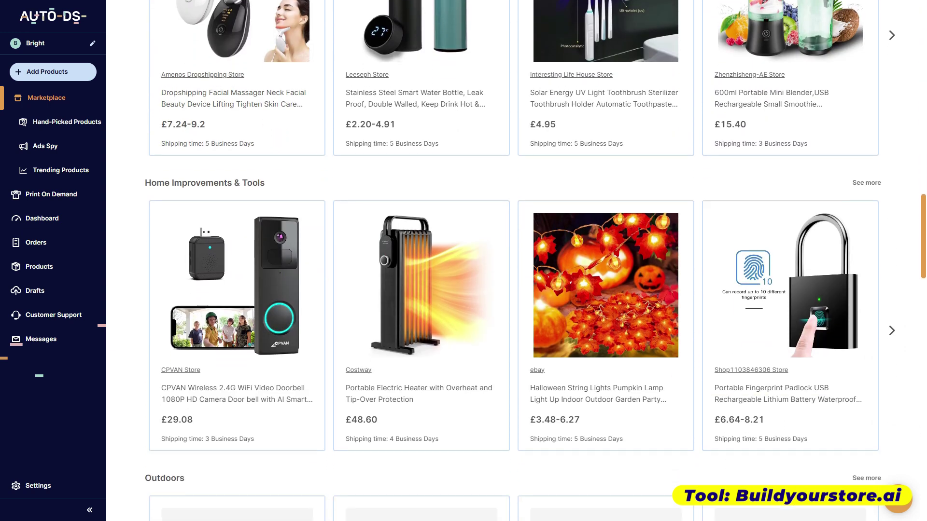
pyautogui.scroll(-1, 513, 261)
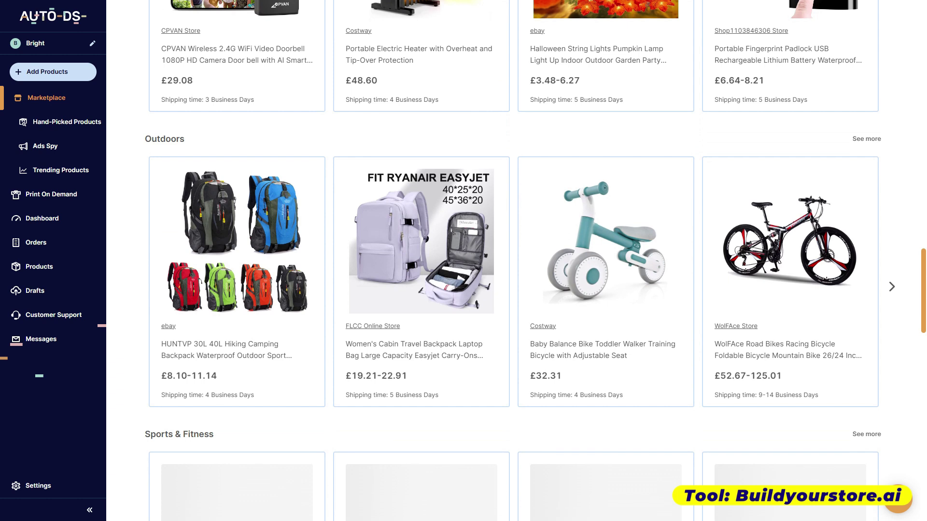
pyautogui.scroll(20, 513, 260)
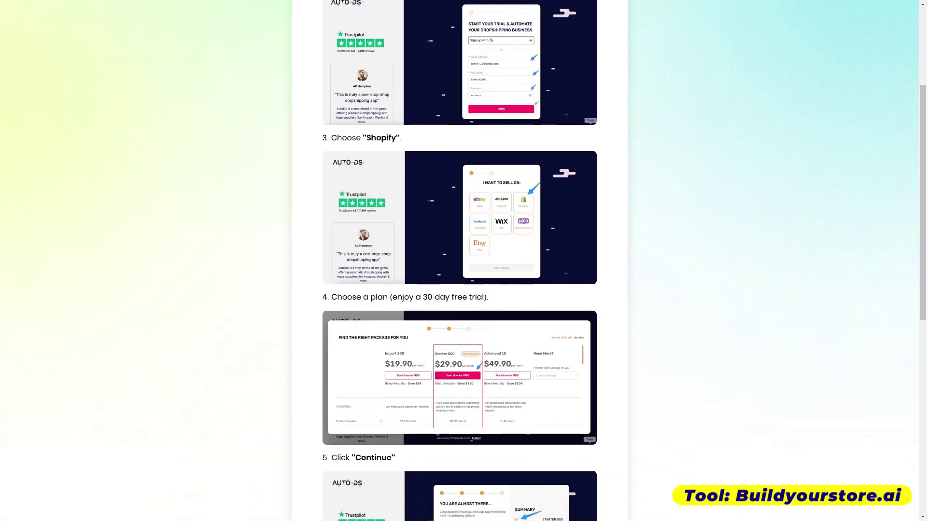
# - Finish the Register to AutoDS and Publish Your Store steps and access the store
pyautogui.scroll(-5, 459, 260)
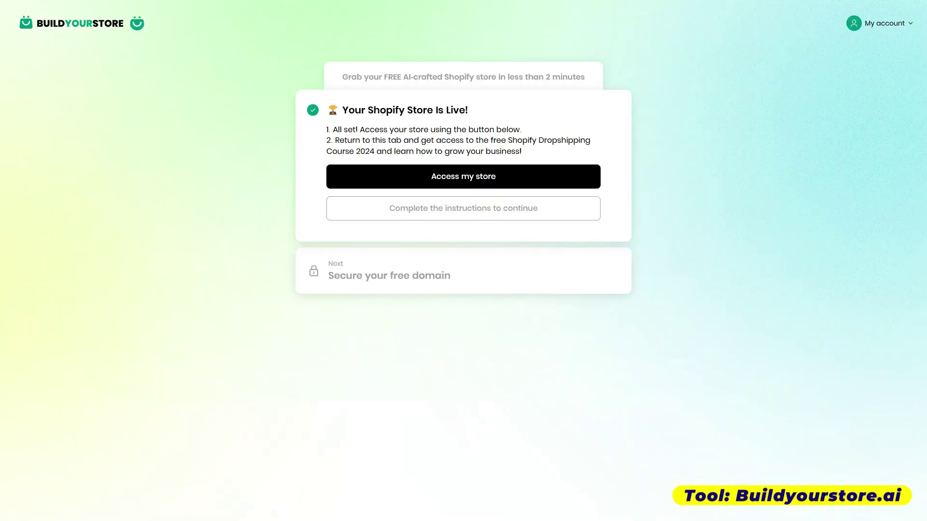
pyautogui.click(463, 176)
pyautogui.scroll(-10, 464, 261)
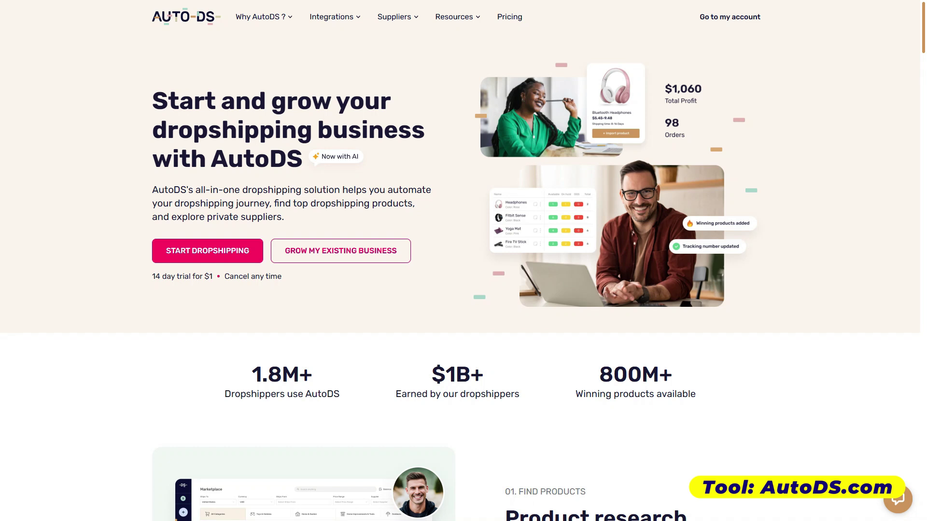
pyautogui.scroll(-8, 463, 277)
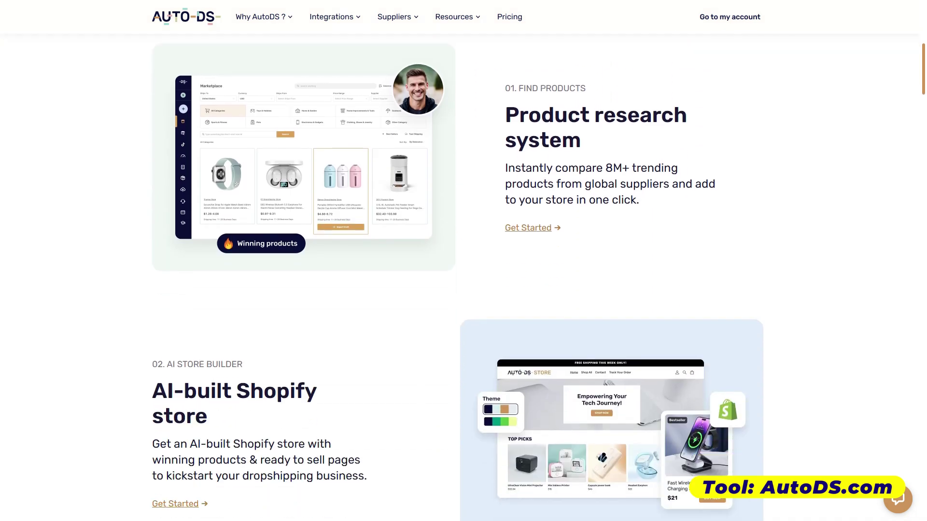
pyautogui.scroll(-8, 463, 277)
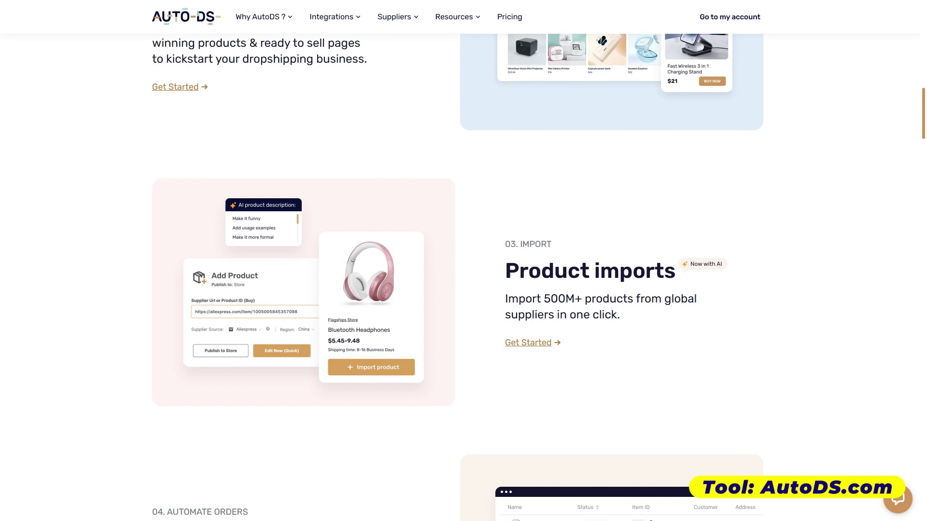
pyautogui.scroll(-10, 463, 277)
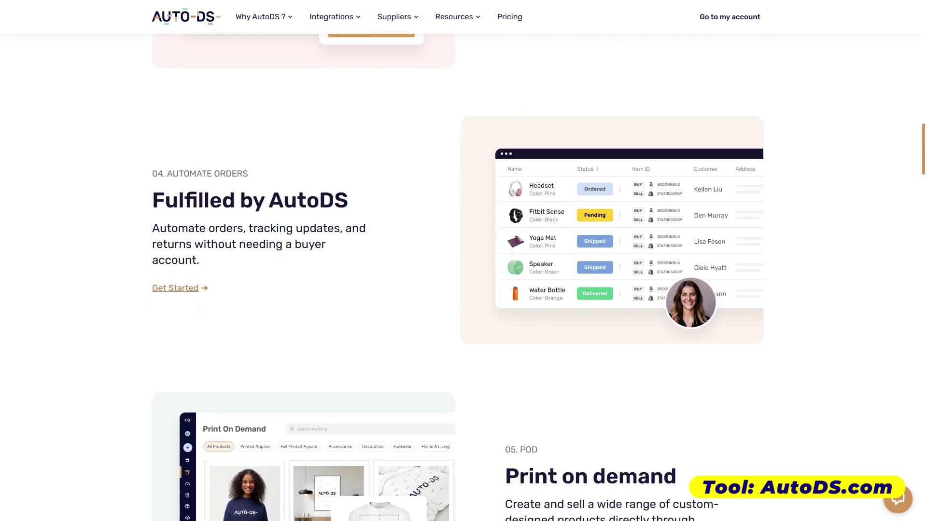
pyautogui.scroll(-8, 464, 278)
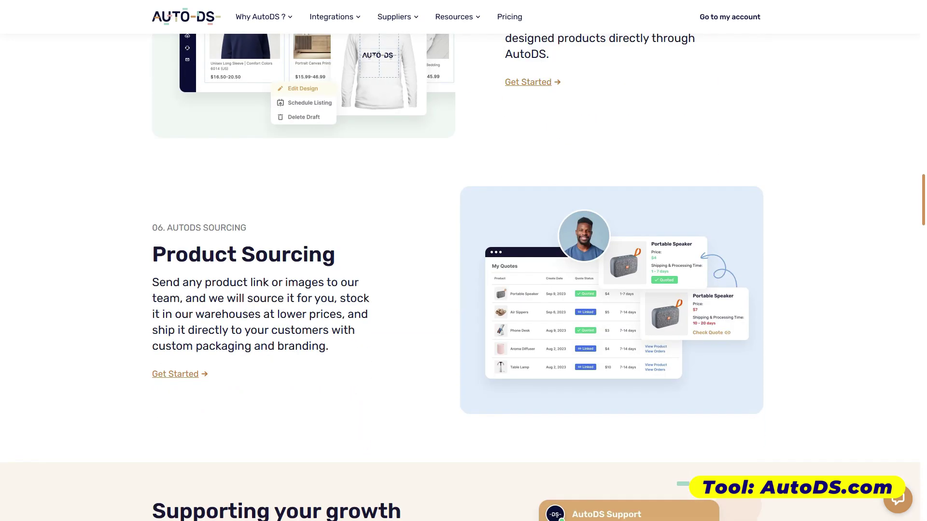
pyautogui.scroll(-2, 463, 278)
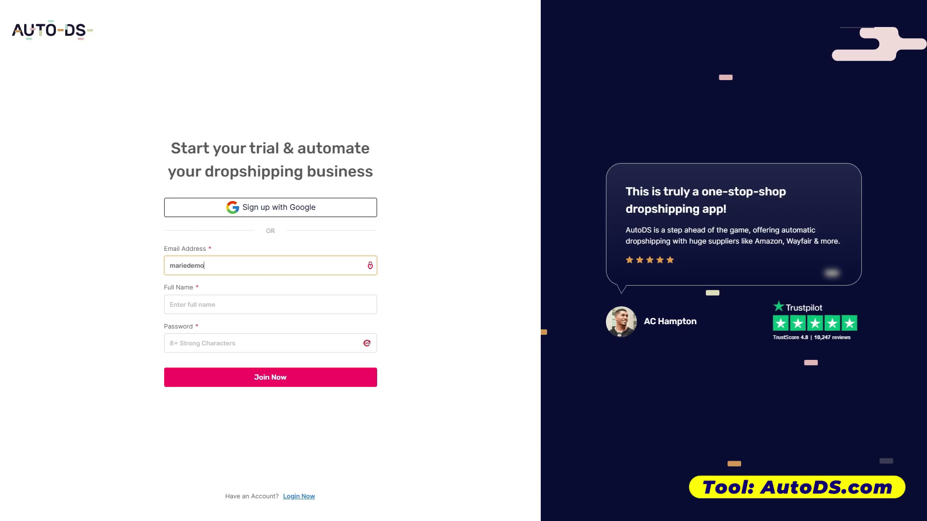
# - Join AutoDS with an e-mail address, full name and pasted password
pyautogui.write('@gmail.com')
pyautogui.press('Tab')
pyautogui.press('Tab')
pyautogui.hotkey('ctrl', 'v')
pyautogui.press('Return')
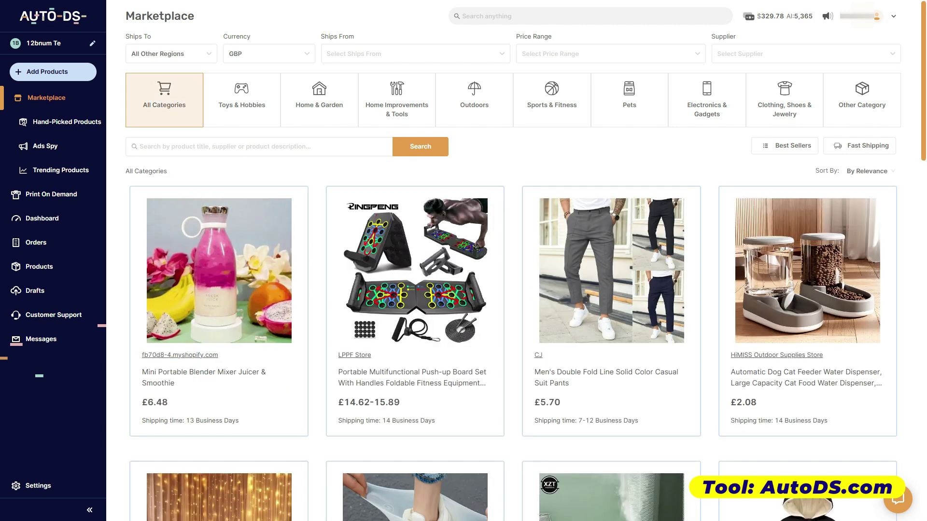
# - Set the Marketplace Ships To filter to United States
pyautogui.scroll(-10, 512, 260)
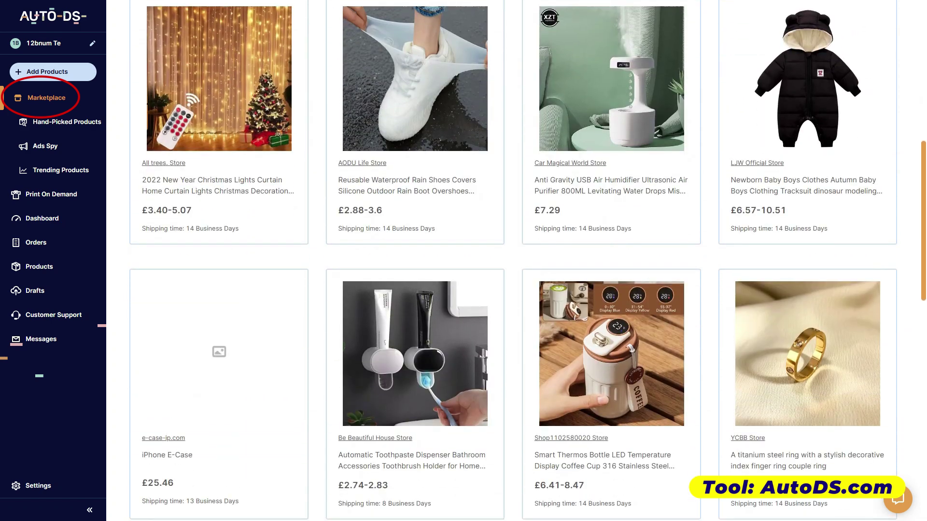
pyautogui.scroll(-5, 512, 260)
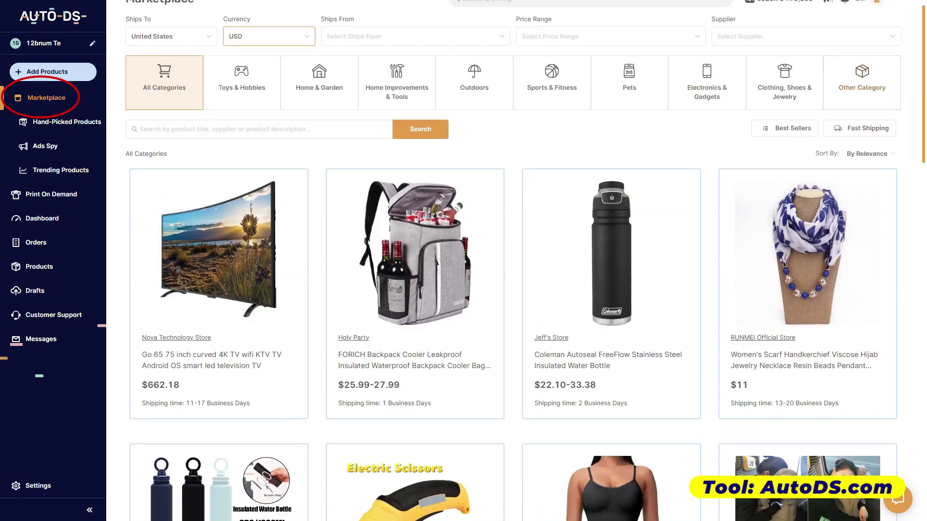
pyautogui.scroll(-5, 511, 261)
pyautogui.scroll(-12, 512, 261)
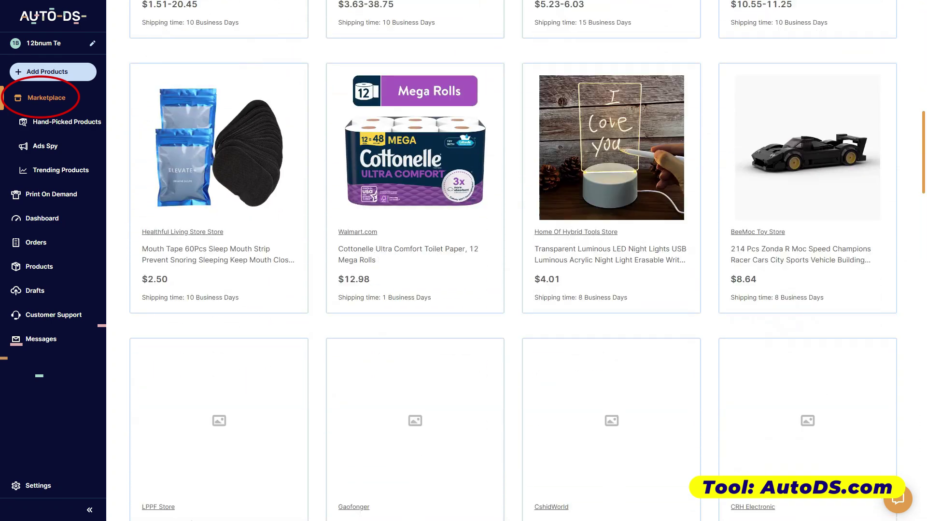
pyautogui.scroll(-7, 511, 260)
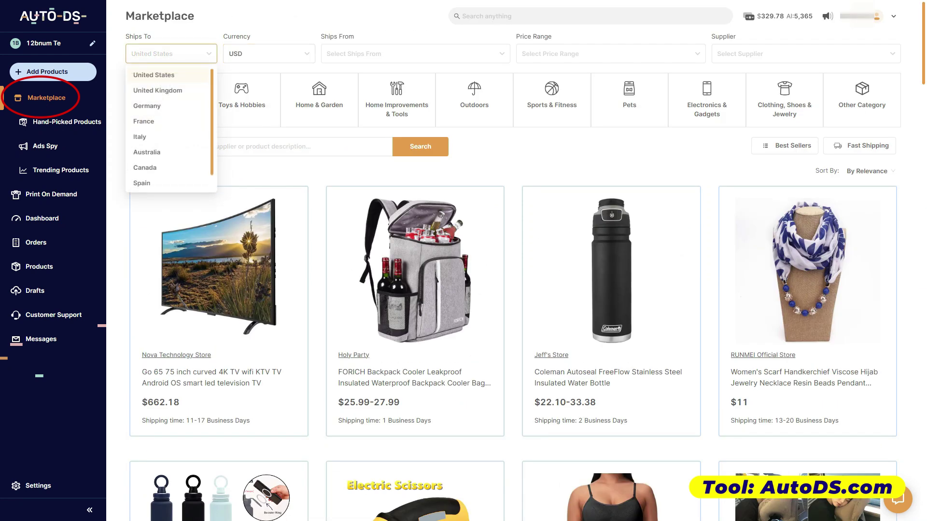
pyautogui.press('Escape')
pyautogui.click(171, 53)
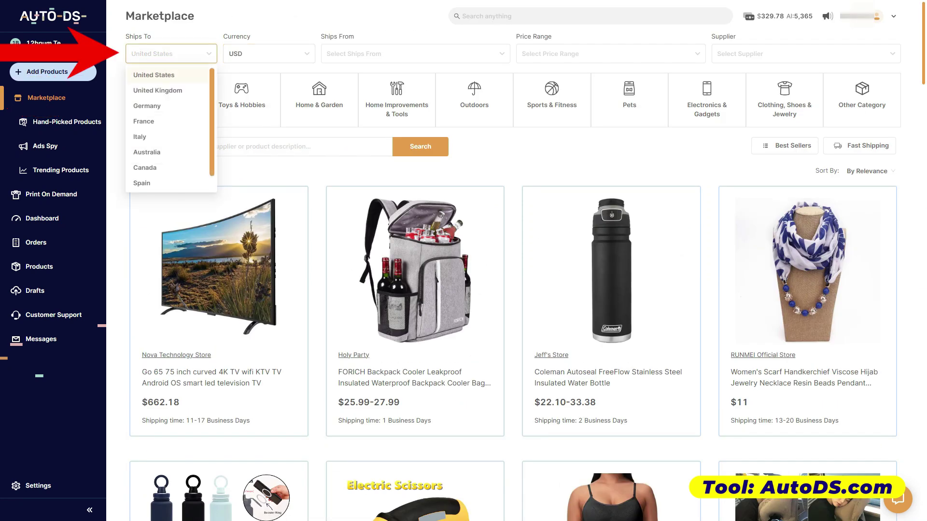
pyautogui.scroll(-2, 219, 217)
pyautogui.scroll(2, 219, 218)
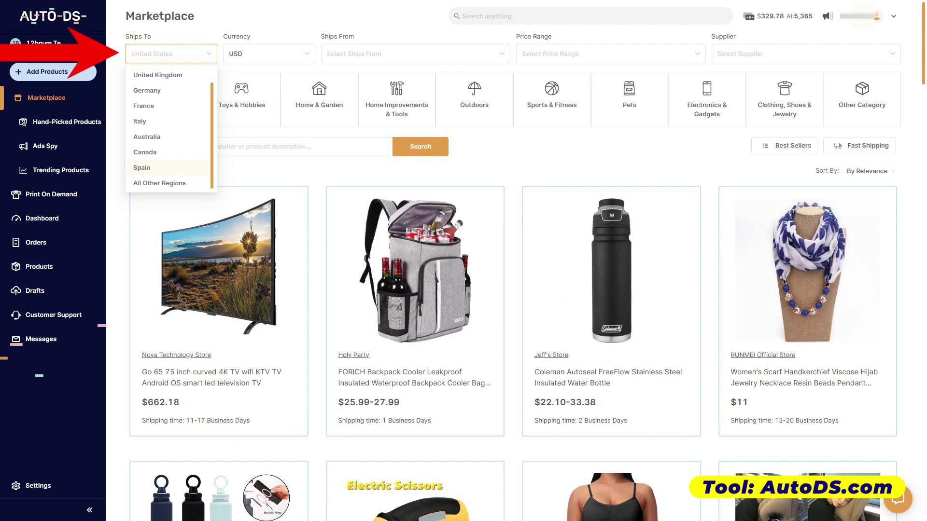
pyautogui.scroll(1, 169, 128)
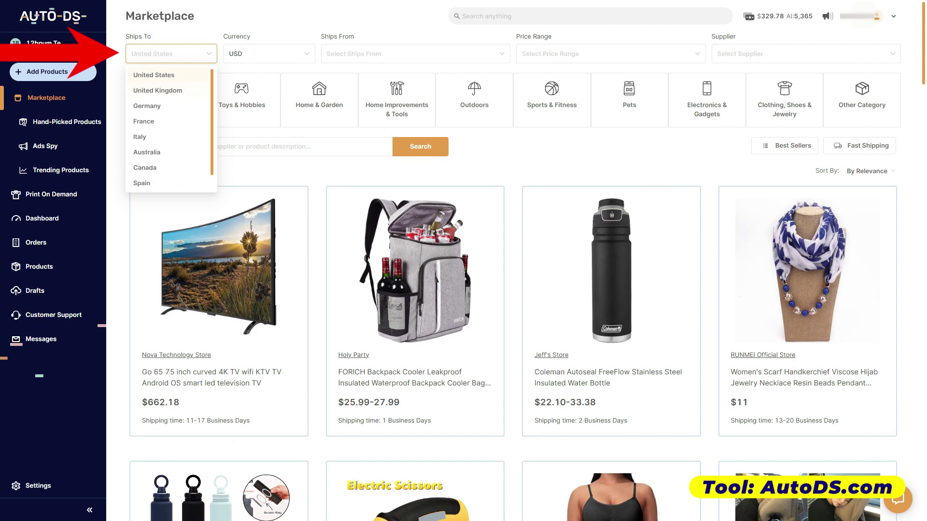
pyautogui.click(154, 75)
# - Choose two countries in the Ships From filter
pyautogui.click(268, 53)
pyautogui.click(236, 105)
pyautogui.click(415, 54)
pyautogui.scroll(1, 415, 129)
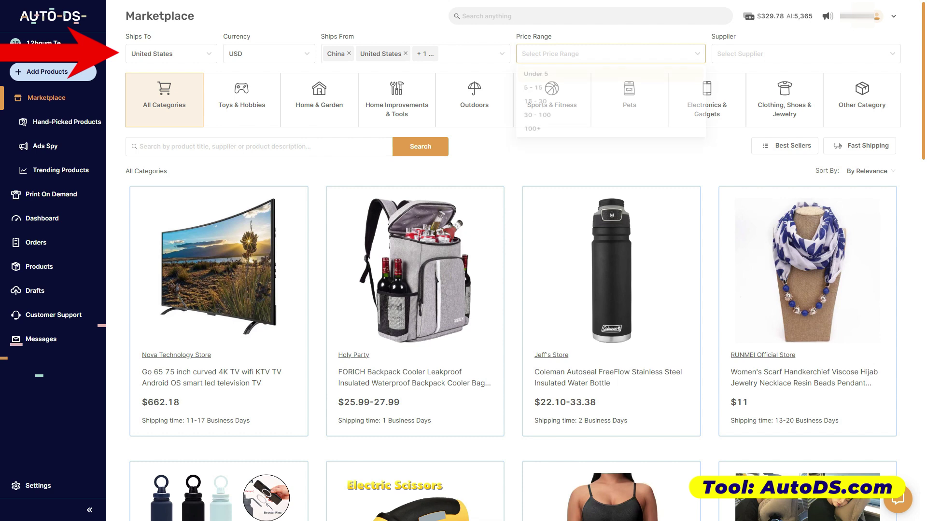
# - Limit Price Range to Under 5 and add Aliexpress to the Supplier filter
pyautogui.click(536, 75)
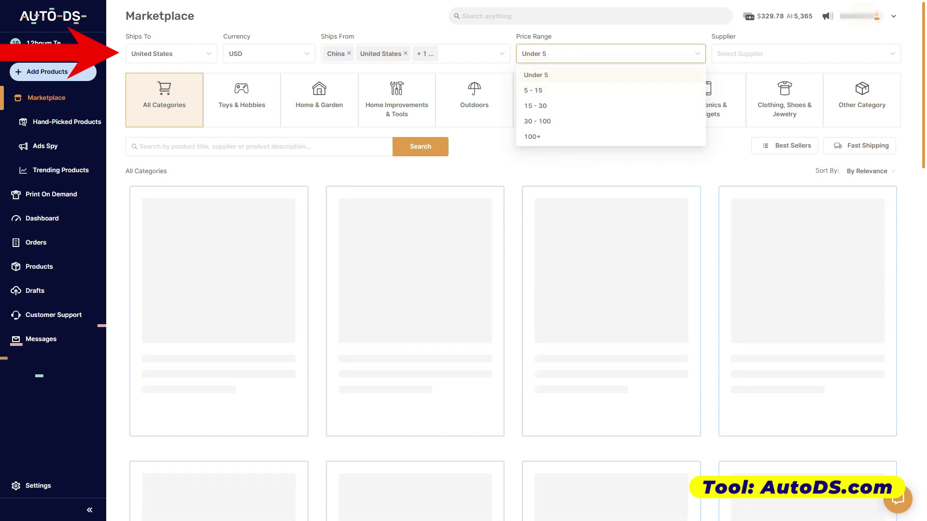
pyautogui.click(772, 54)
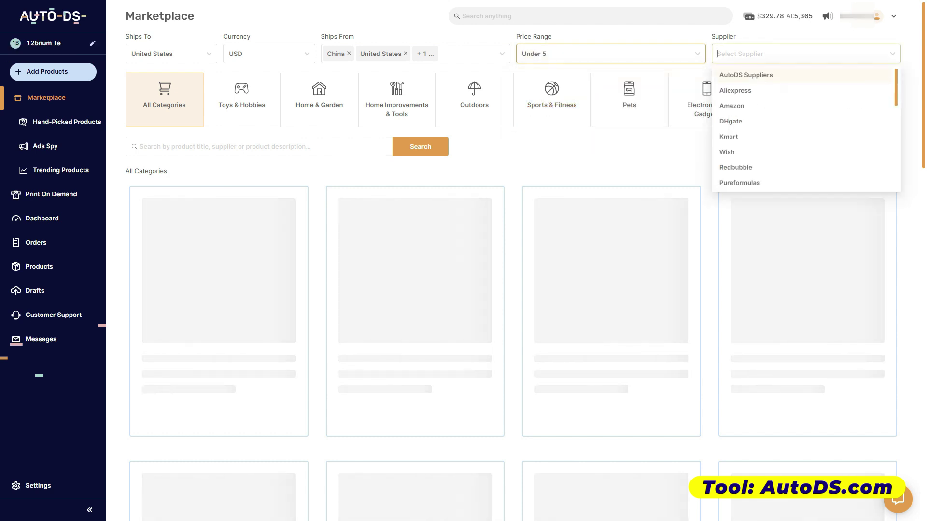
pyautogui.scroll(-3, 801, 179)
pyautogui.scroll(5, 802, 144)
pyautogui.click(801, 90)
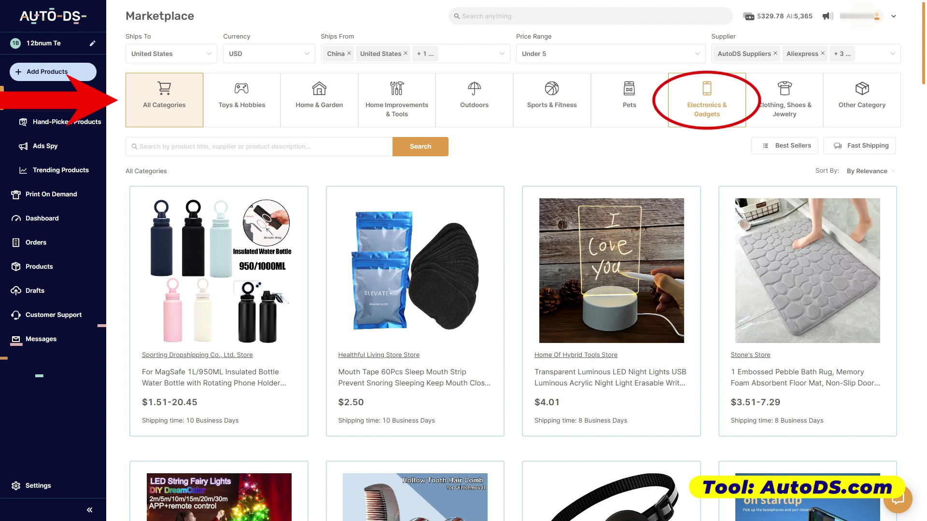
# - Browse the Electronics & Gadgets category results, then go to Hand-Picked Products
pyautogui.click(707, 100)
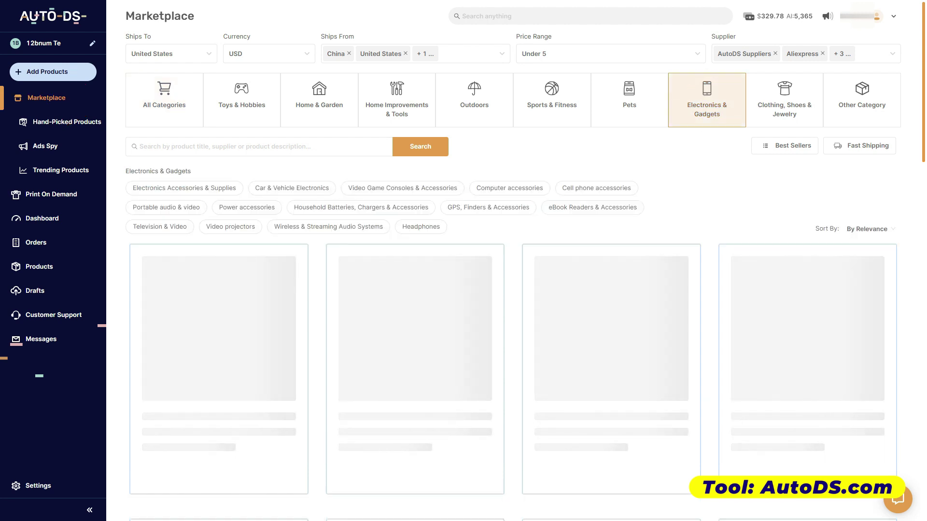
pyautogui.scroll(-1, 807, 290)
pyautogui.scroll(-2, 512, 289)
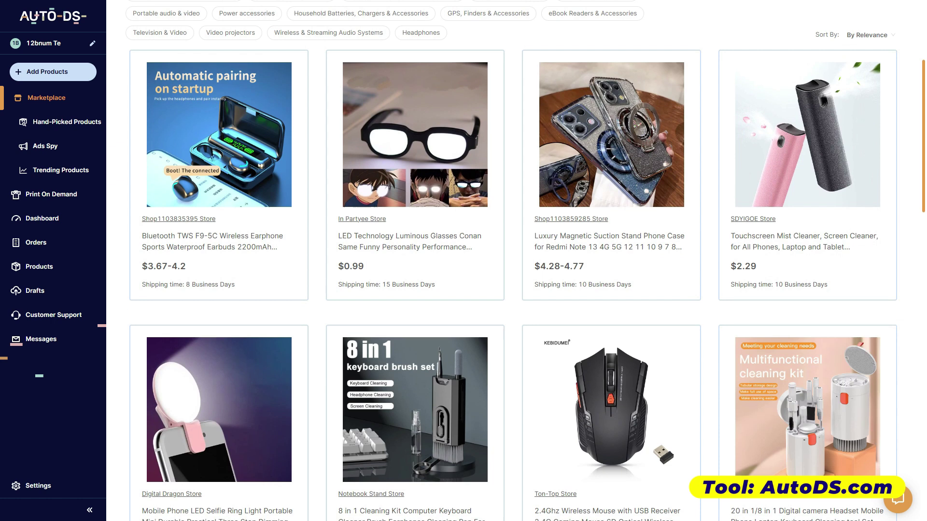
pyautogui.scroll(-6, 511, 290)
pyautogui.scroll(-4, 511, 290)
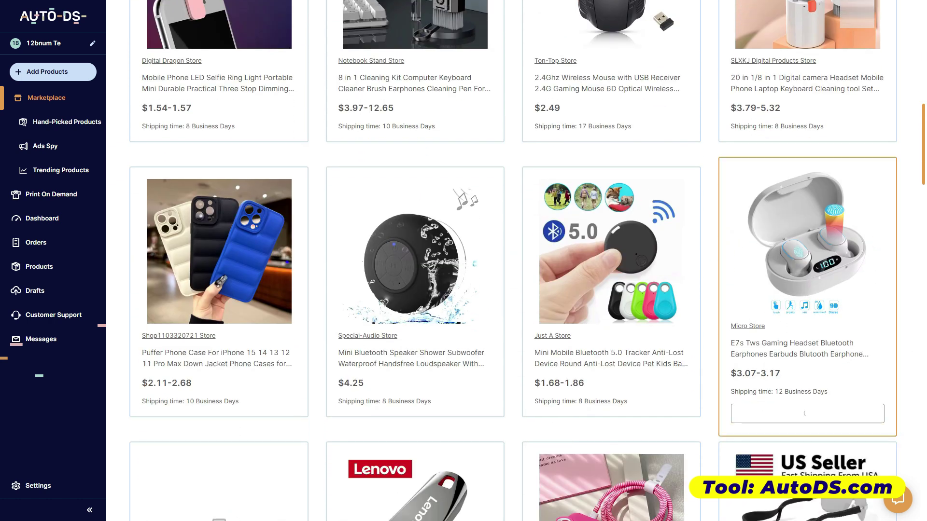
pyautogui.scroll(-4, 512, 290)
pyautogui.scroll(-5, 511, 289)
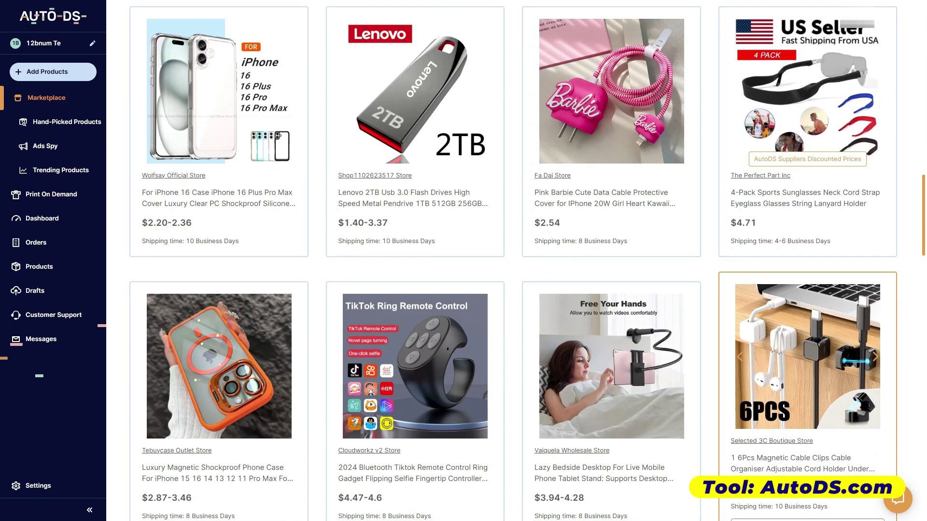
pyautogui.scroll(-3, 512, 289)
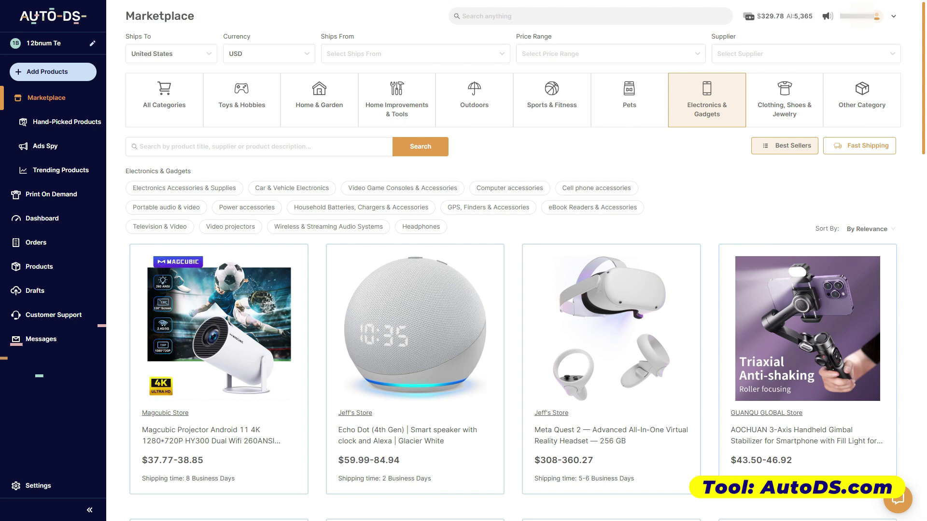
pyautogui.click(67, 121)
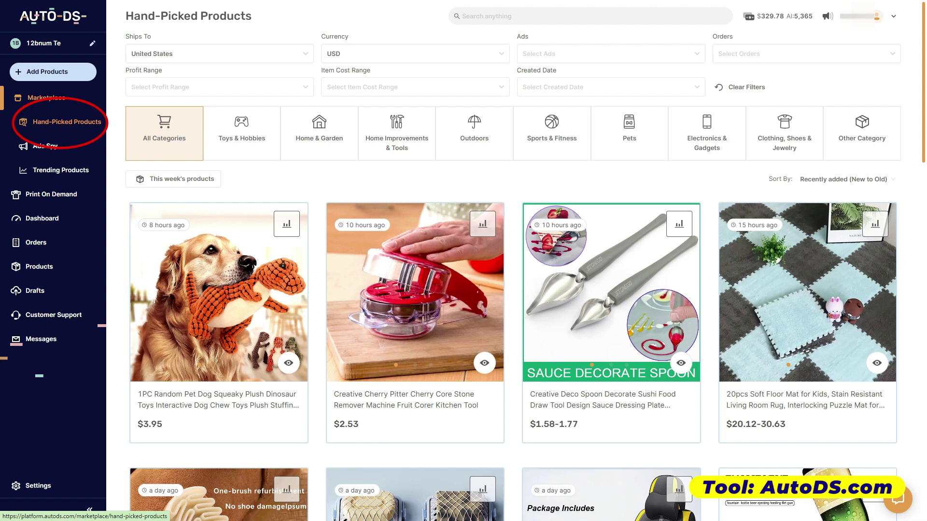
# - Filter hand-picked products to Electronics & Gadgets and review the socket adapter's analysis
pyautogui.click(706, 133)
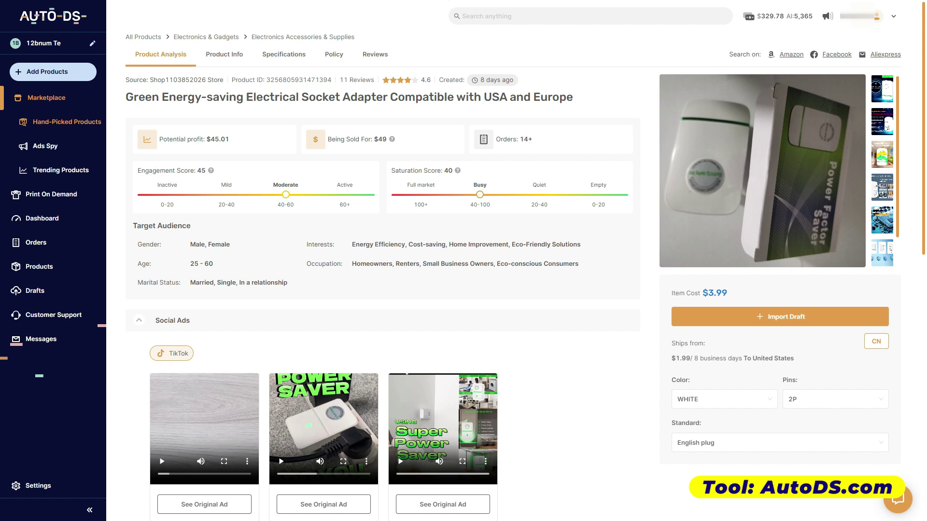
pyautogui.scroll(-4, 381, 290)
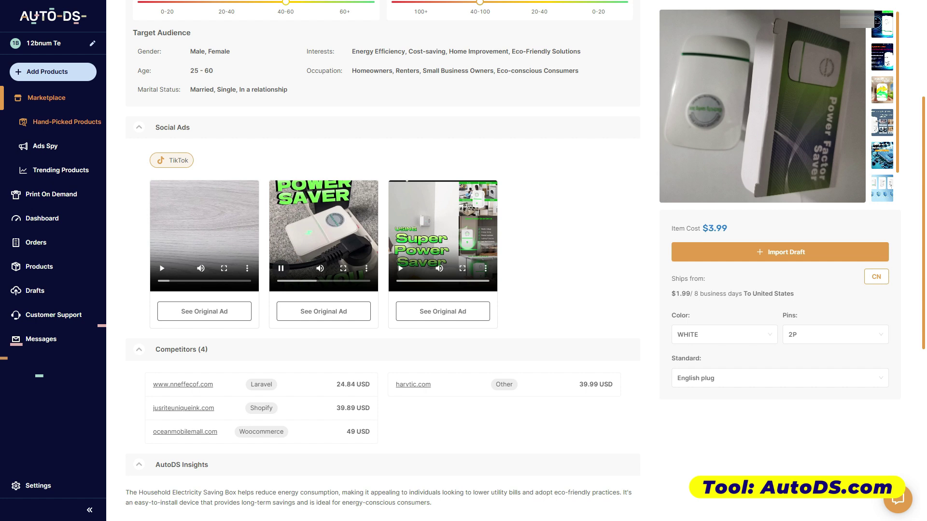
pyautogui.scroll(-1, 381, 289)
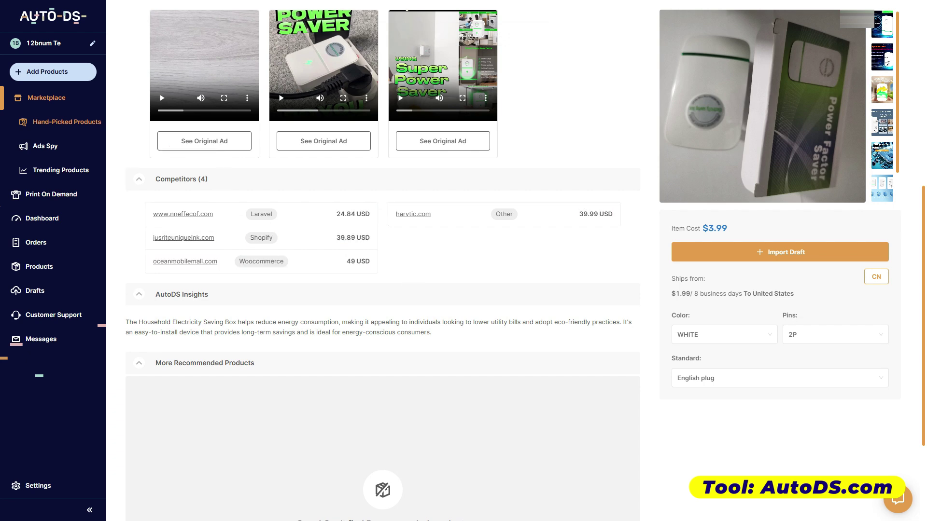
pyautogui.scroll(-3, 382, 261)
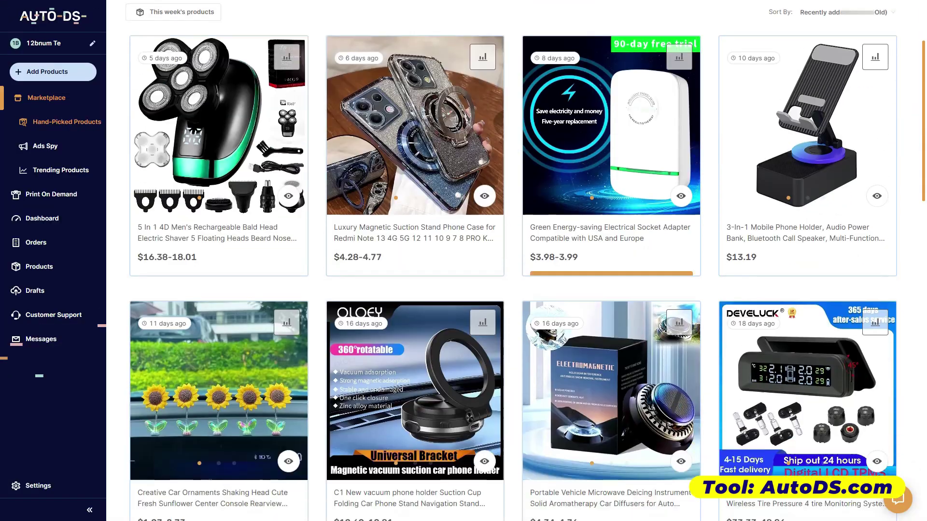
# - View the wireless charger's details, then browse the Trending Products list
pyautogui.scroll(-3, 526, 261)
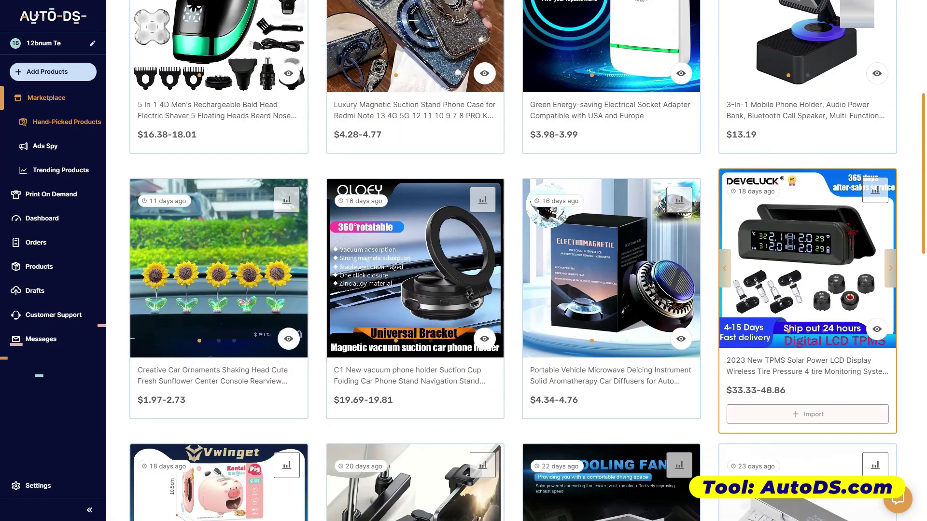
pyautogui.scroll(-4, 807, 290)
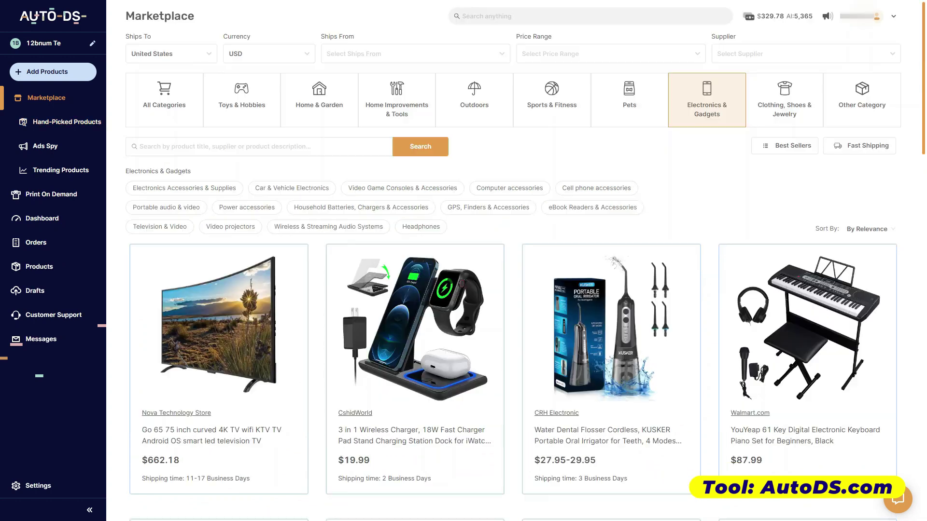
pyautogui.scroll(-1, 415, 328)
pyautogui.click(415, 328)
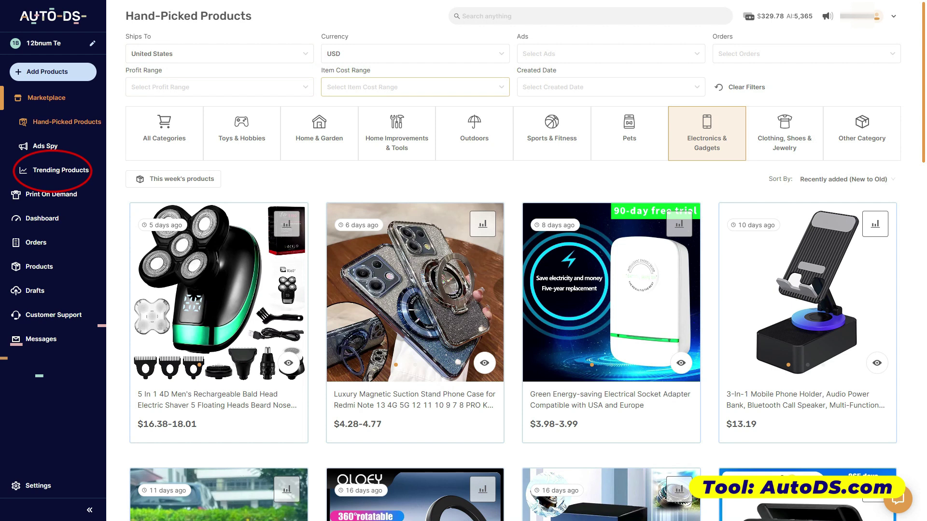
pyautogui.click(61, 170)
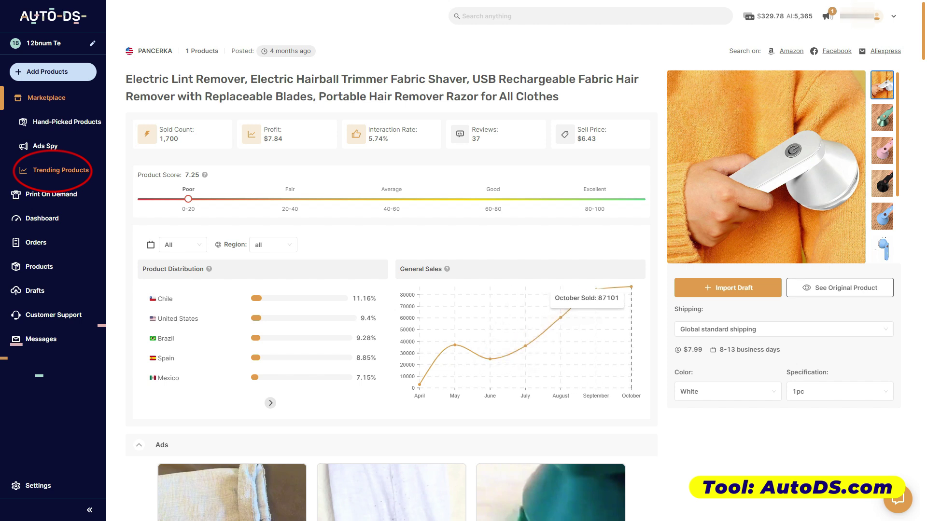
pyautogui.scroll(-5, 555, 338)
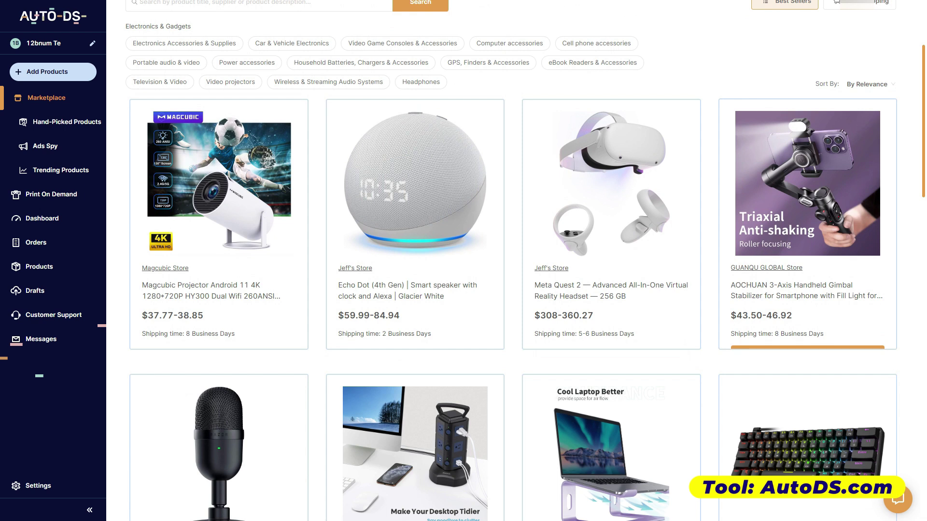
# - Open the Magcubic HY300 Pro projector's details and view its new draft
pyautogui.scroll(-3, 512, 261)
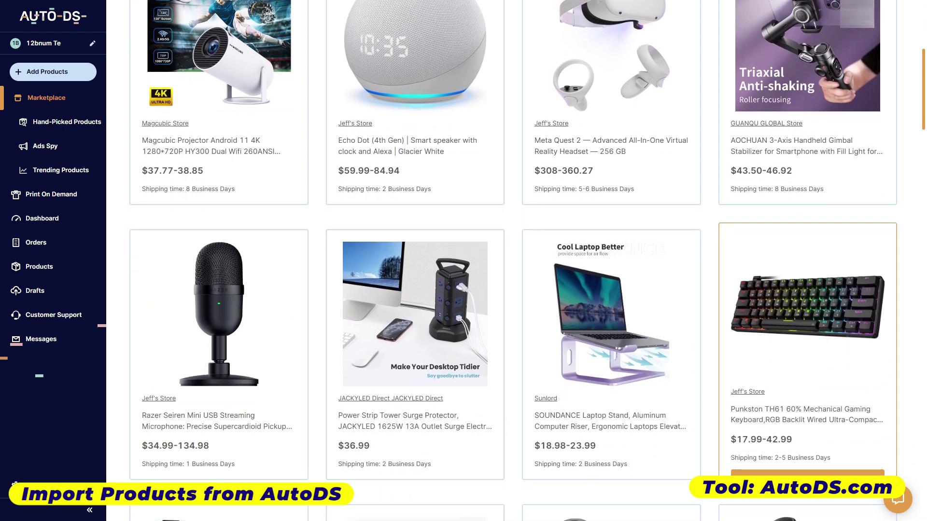
pyautogui.scroll(5, 511, 260)
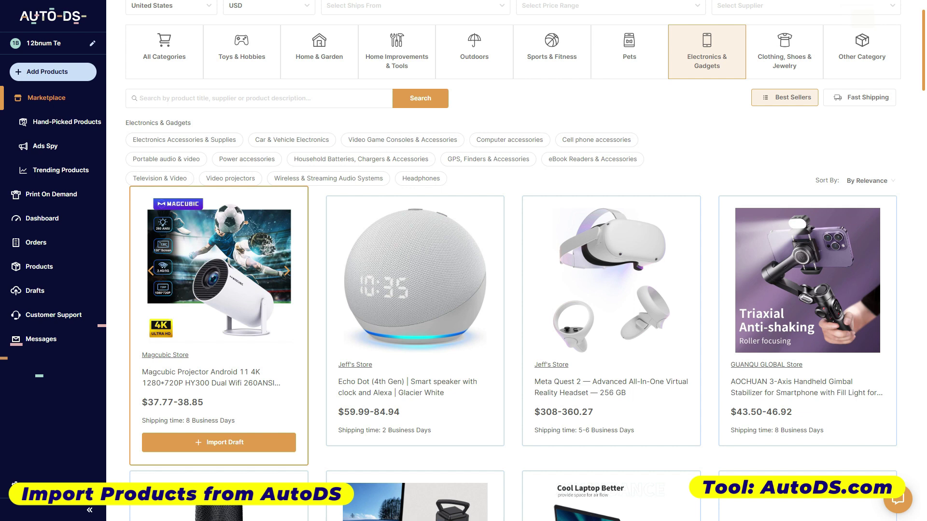
pyautogui.click(219, 270)
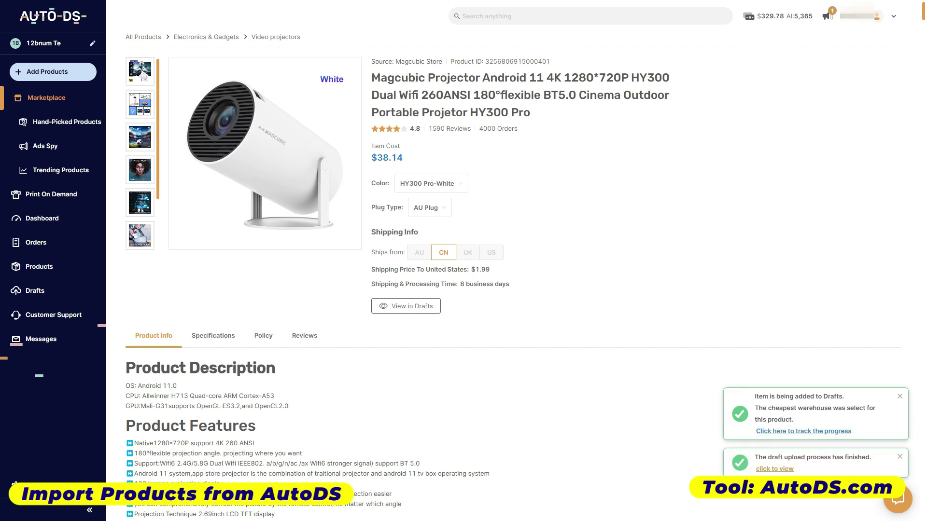
pyautogui.click(774, 469)
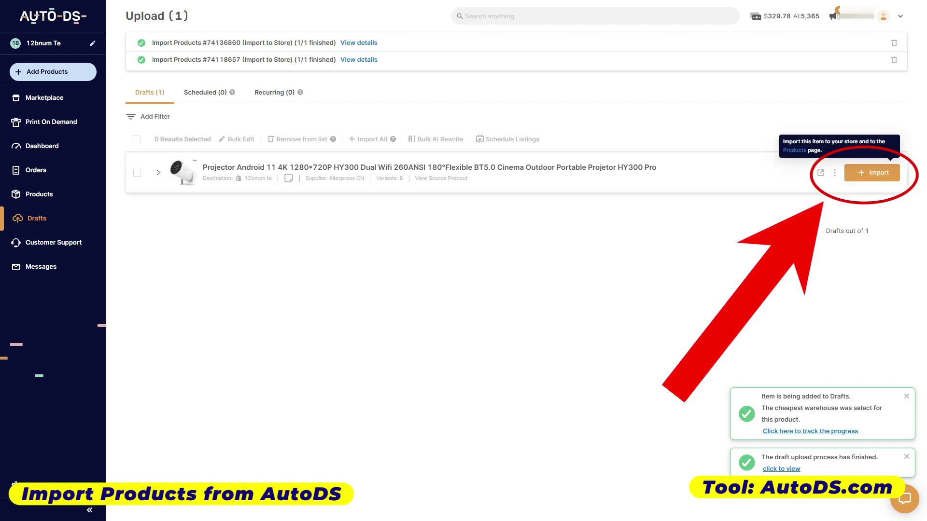
# - Import the projector draft from AutoDS Drafts into the store's product list
pyautogui.click(872, 172)
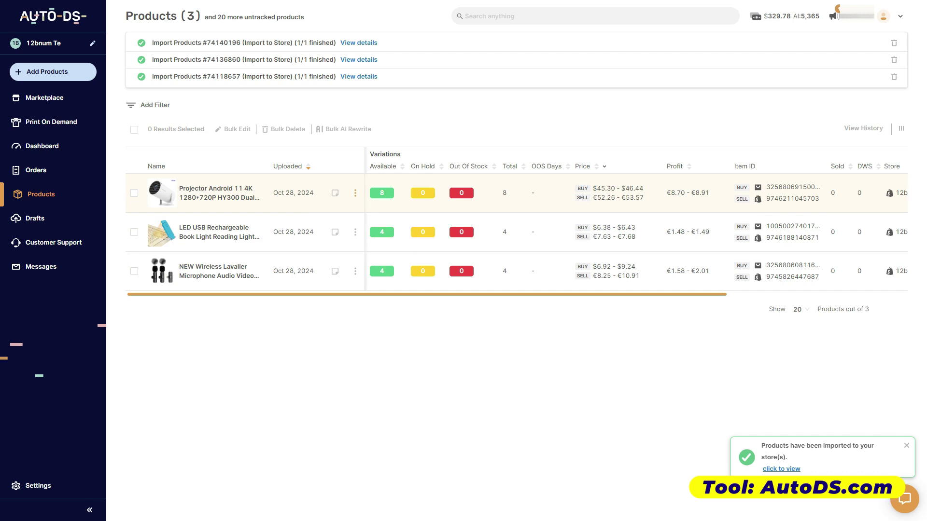
# - Edit the projector's White AU-plug variant to 30% profit, selling at €57.07
pyautogui.click(355, 193)
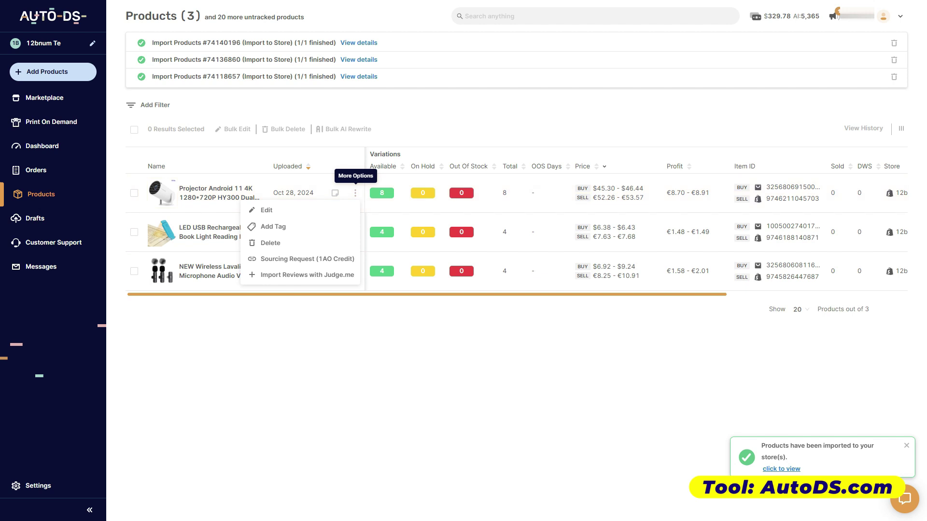
pyautogui.click(266, 210)
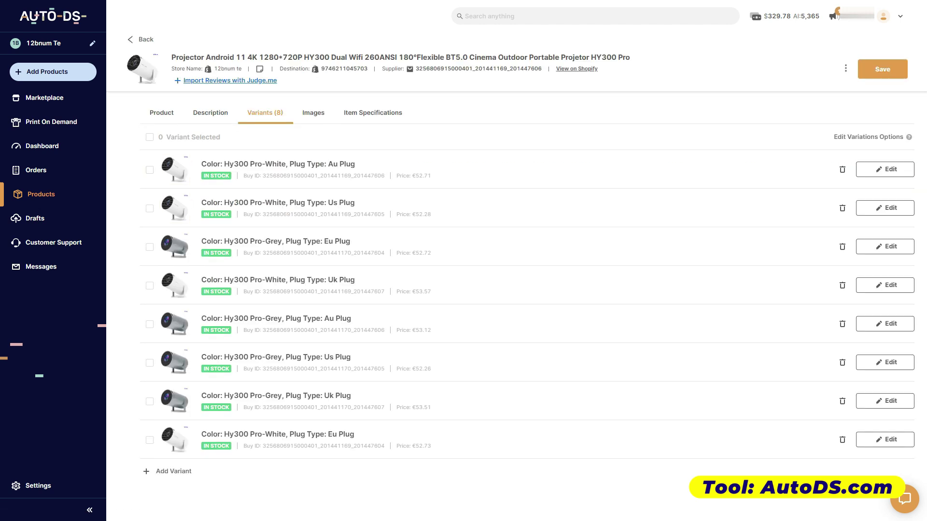
pyautogui.click(884, 169)
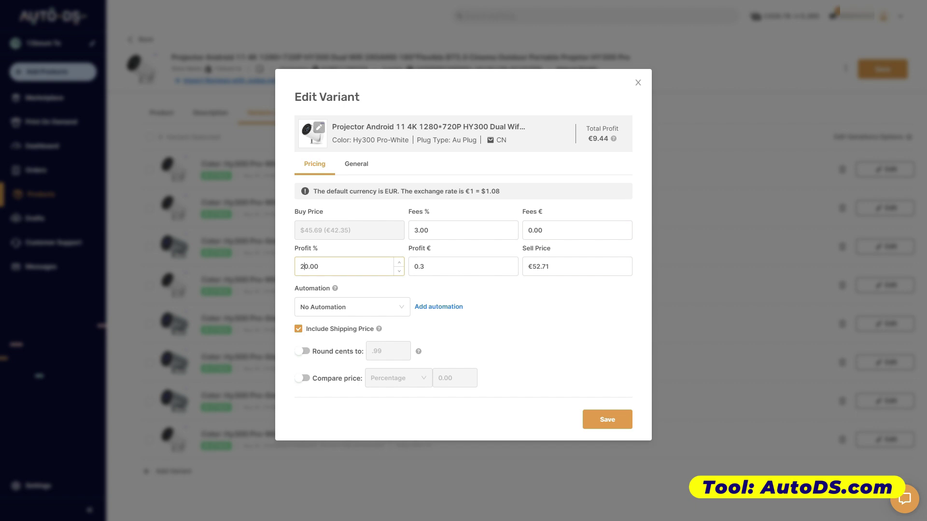
pyautogui.press('BackSpace')
pyautogui.press('BackSpace')
pyautogui.write('40')
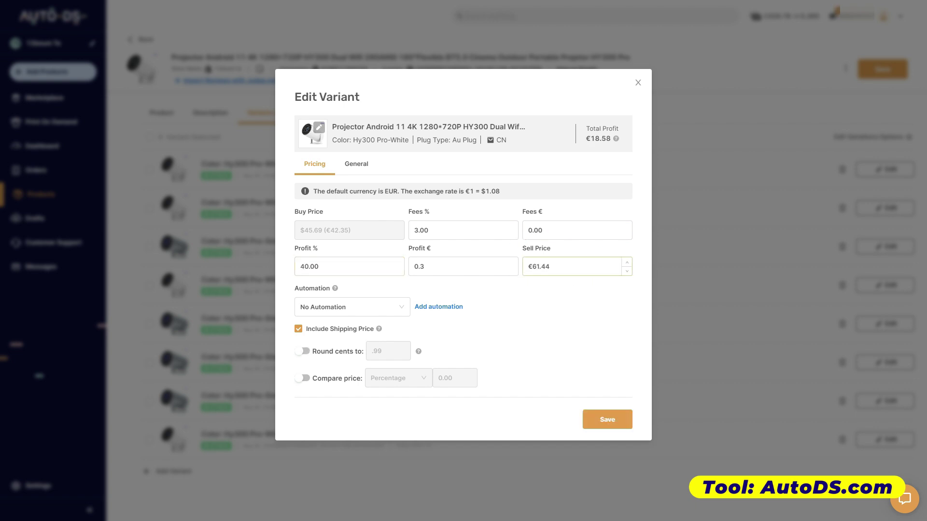
pyautogui.hotkey('ctrl', 'a')
pyautogui.press('Tab')
pyautogui.write('30')
pyautogui.press('Return')
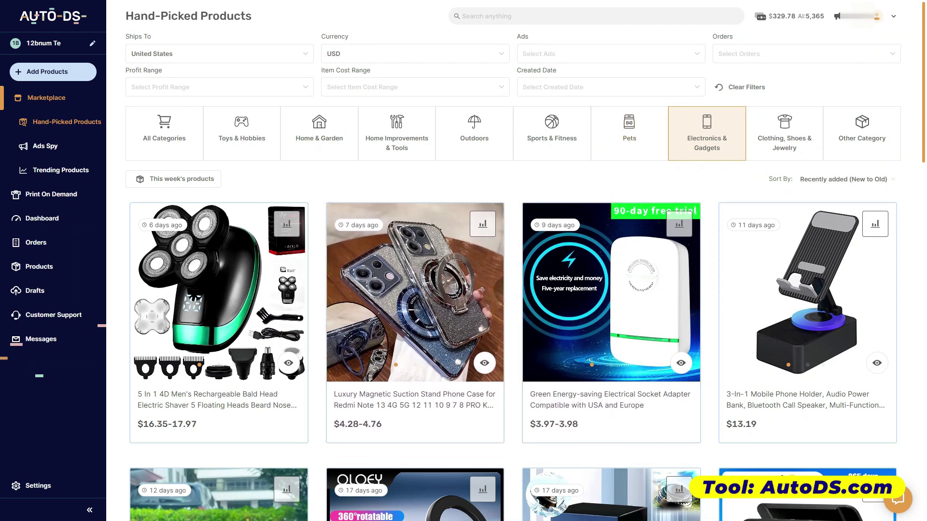
# - Add the 3-In-1 Mobile Phone Holder from Hand-Picked Products to drafts and import it
pyautogui.scroll(-2, 806, 289)
pyautogui.click(807, 326)
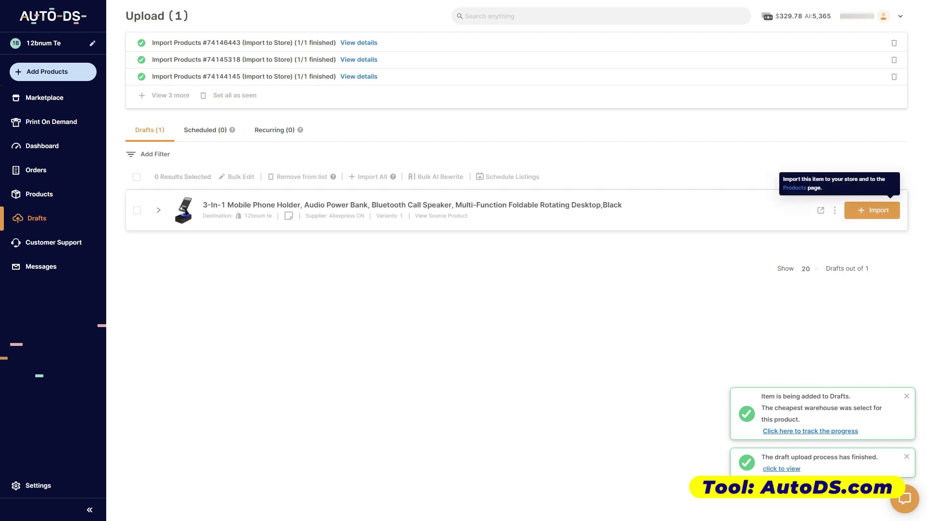
pyautogui.click(872, 210)
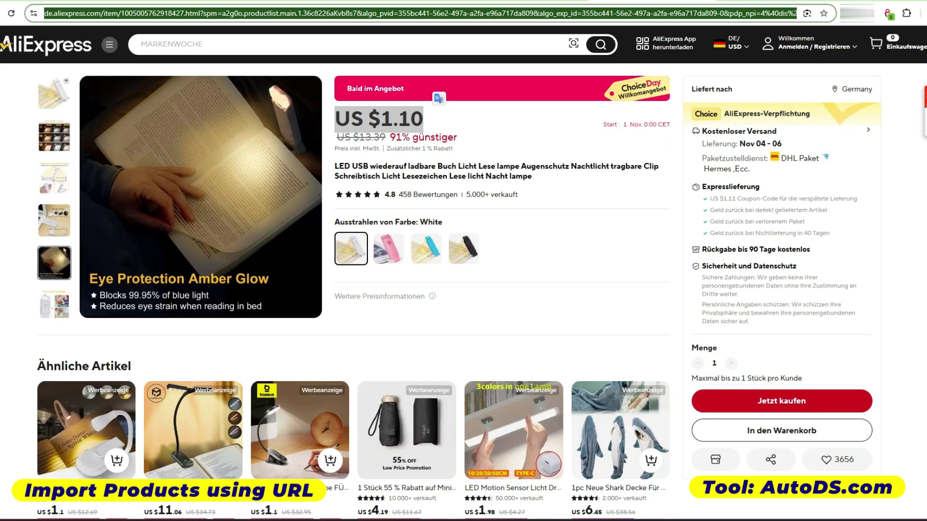
# - Publish the LED USB rechargeable book light to the store via its copied AliExpress URL
pyautogui.rightClick(43, 13)
pyautogui.click(72, 115)
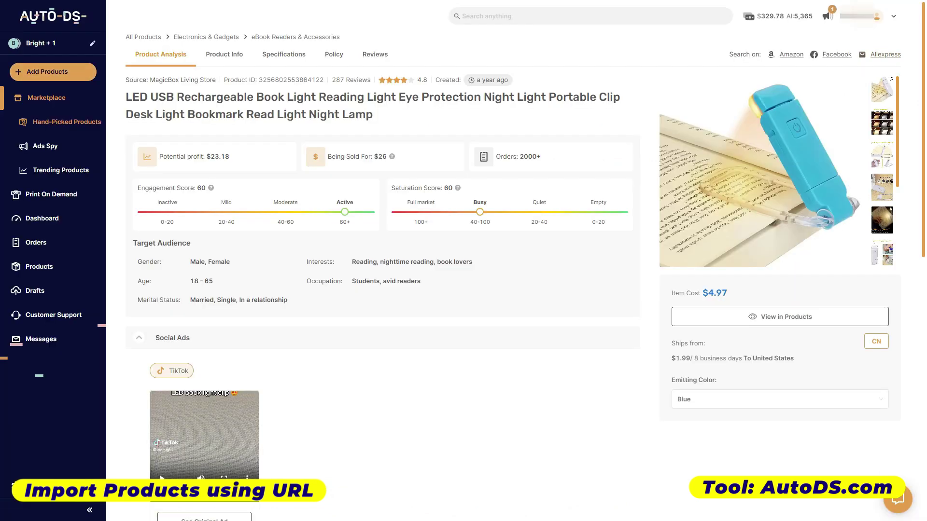
pyautogui.click(53, 71)
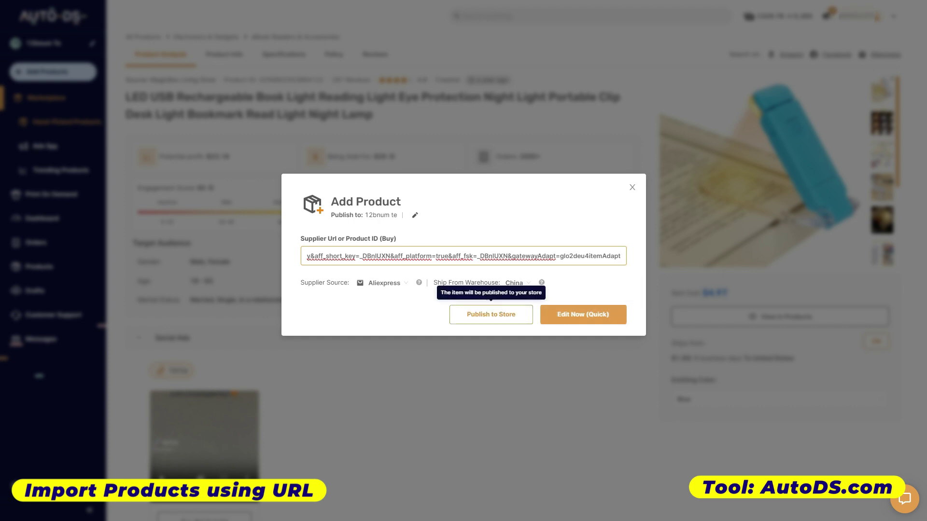
pyautogui.click(491, 315)
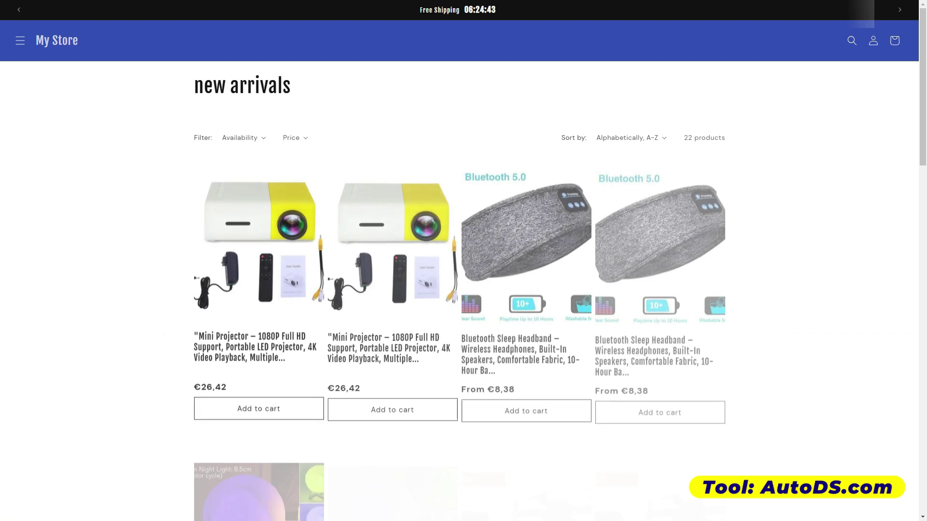
pyautogui.scroll(-15, 521, 300)
pyautogui.scroll(2, 521, 299)
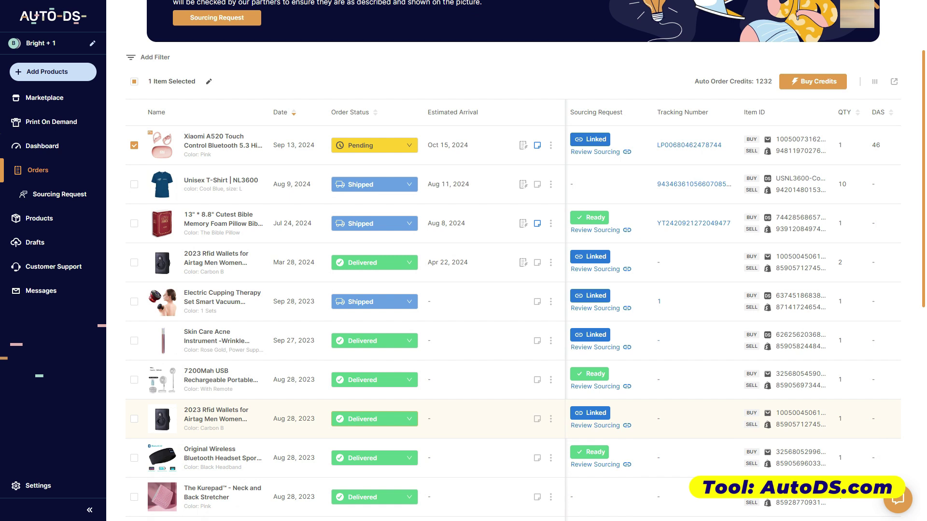
# - Change the LED USB book light order's status to Delivered on the Orders page
pyautogui.scroll(1, 374, 418)
pyautogui.scroll(-1, 374, 418)
pyautogui.click(374, 419)
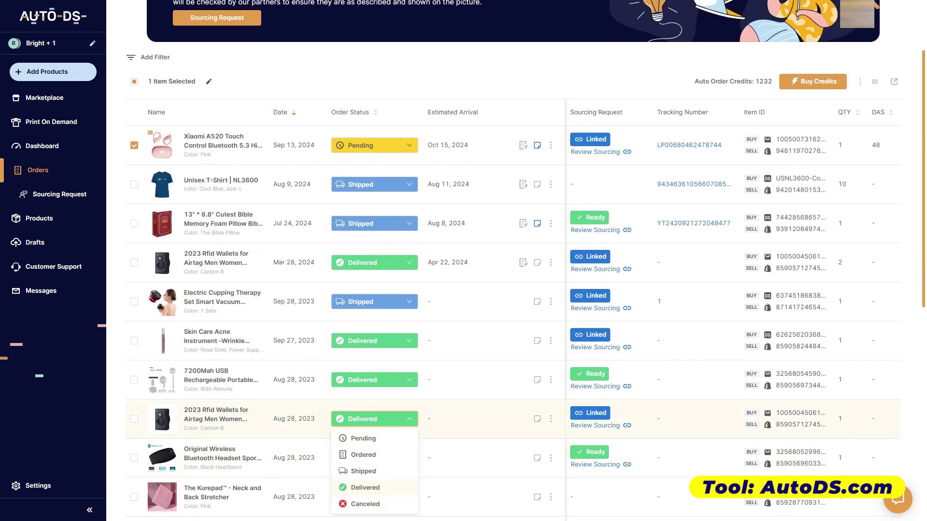
pyautogui.scroll(-6, 374, 289)
pyautogui.click(374, 247)
pyautogui.click(365, 337)
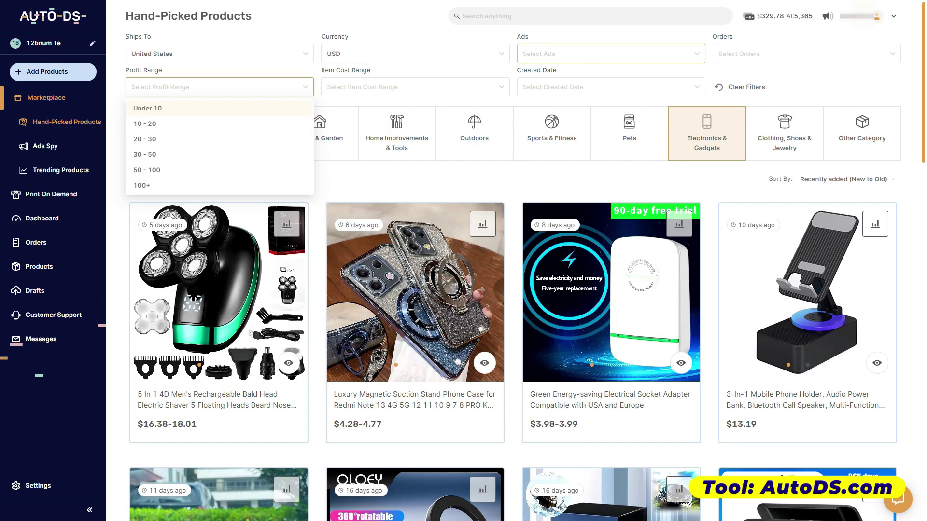
# - Check the ad platform and order-count filters, then go to the Ads Spy library
pyautogui.click(610, 54)
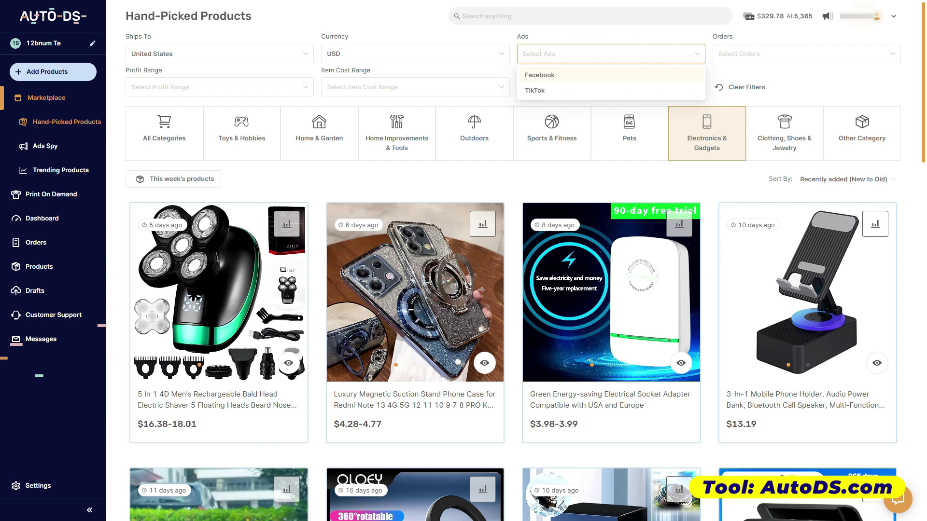
pyautogui.click(806, 53)
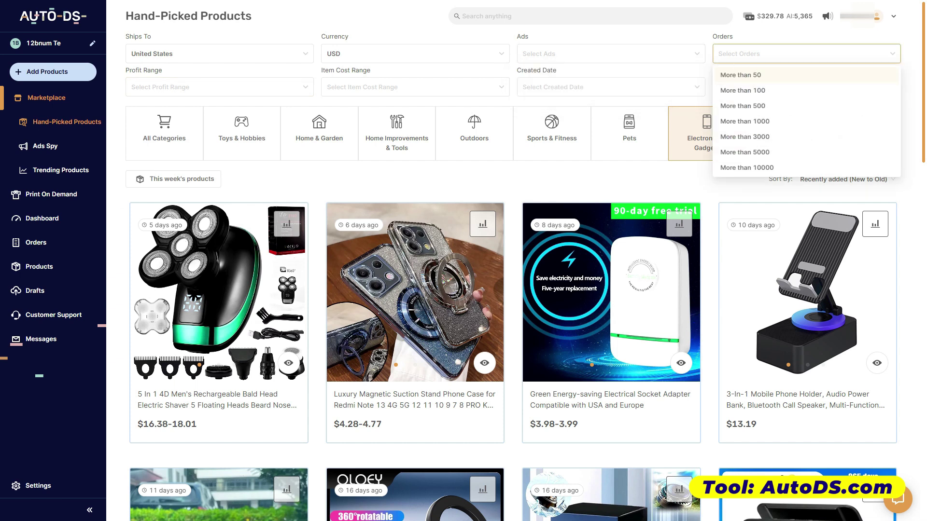
pyautogui.click(463, 32)
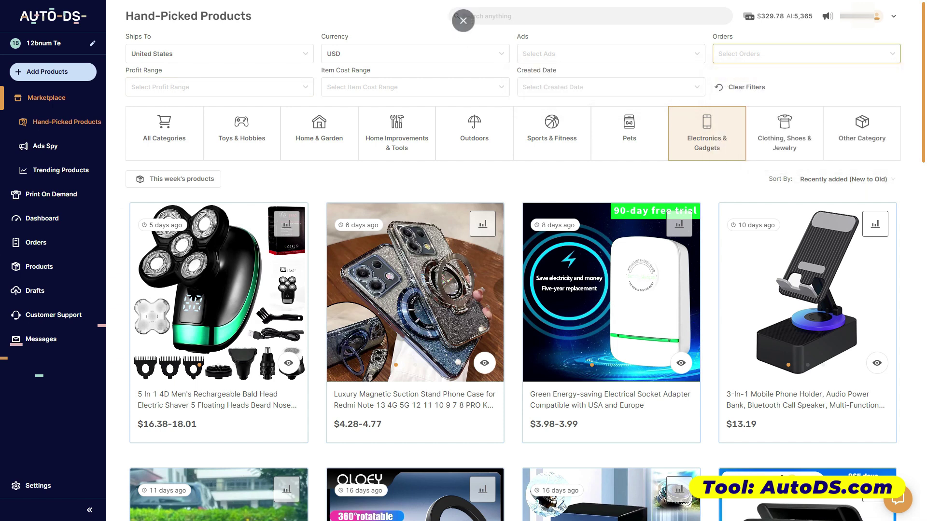
pyautogui.click(45, 146)
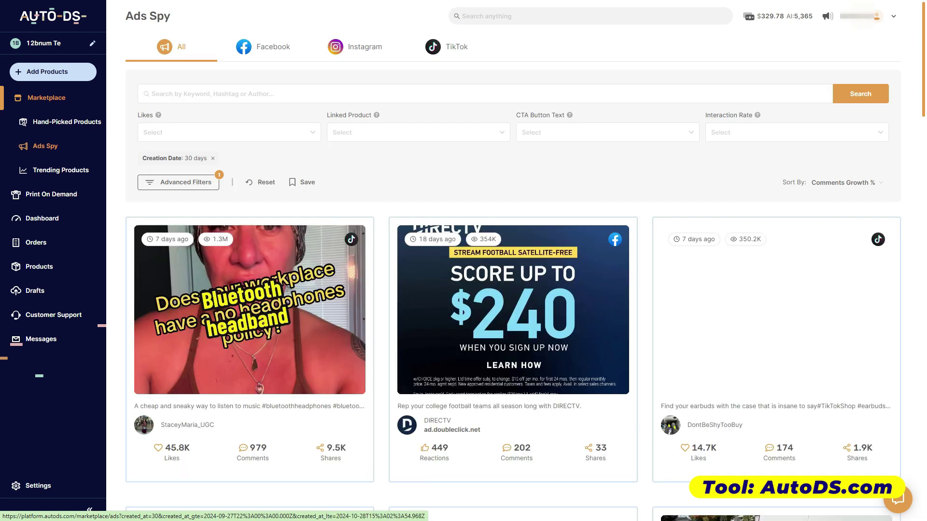
# - Filter Ads Spy to TikTok ads and search for 'tripod'
pyautogui.click(446, 47)
pyautogui.click(152, 94)
pyautogui.write('tripod')
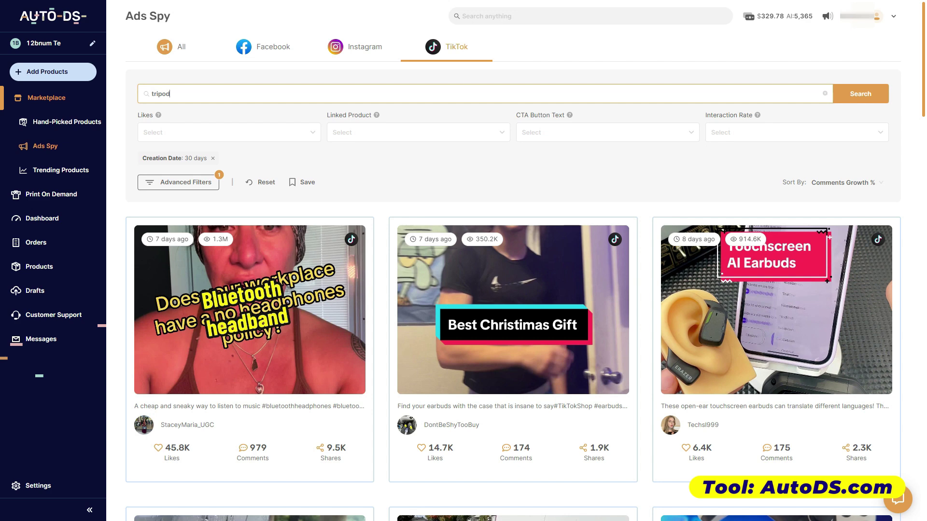
pyautogui.press('Return')
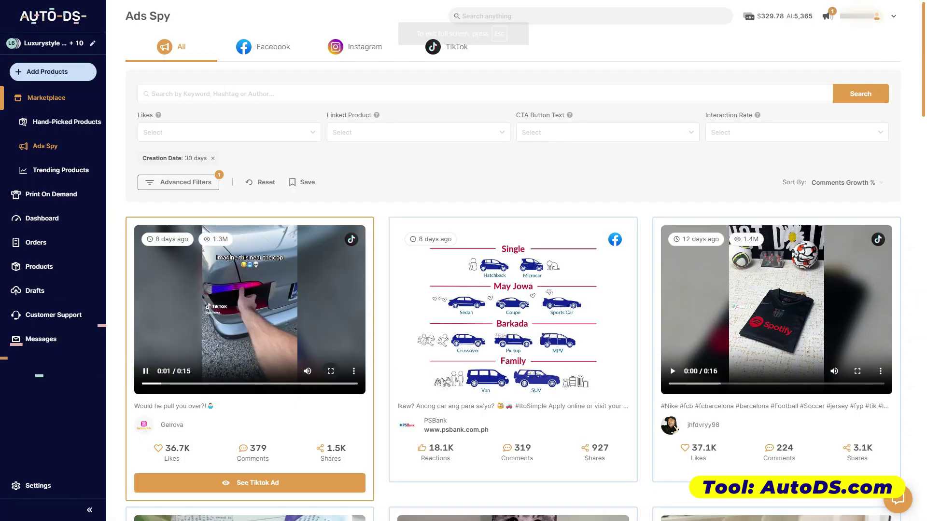
# - Watch a tripod ad full screen, then browse the Facebook and Instagram ad listings
pyautogui.click(331, 371)
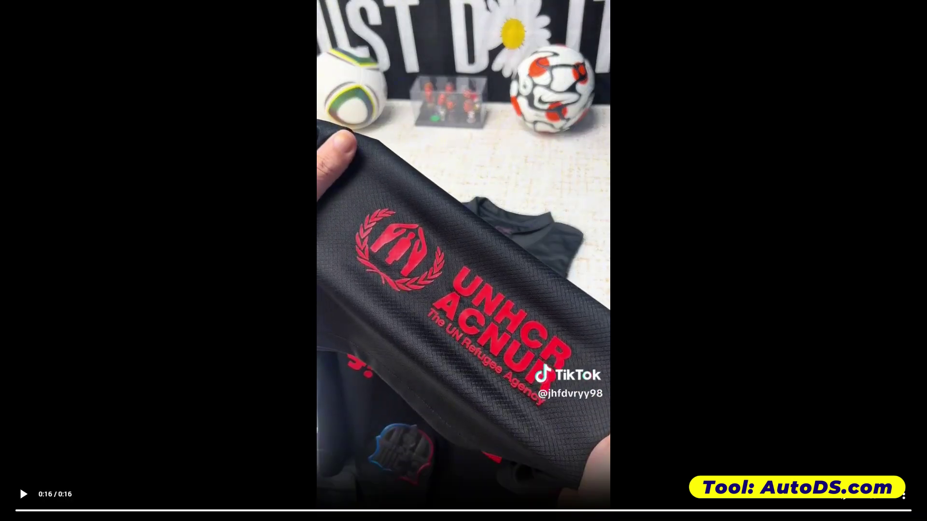
pyautogui.press('Escape')
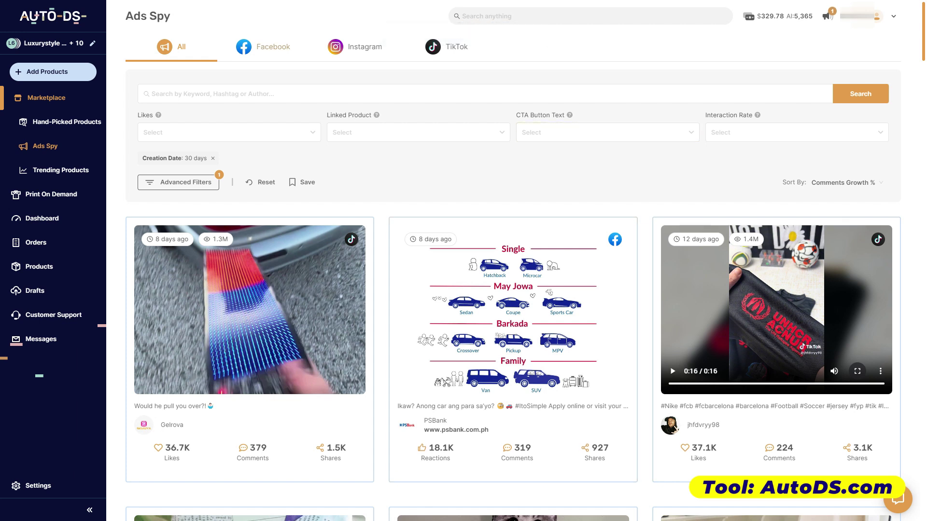
pyautogui.click(263, 46)
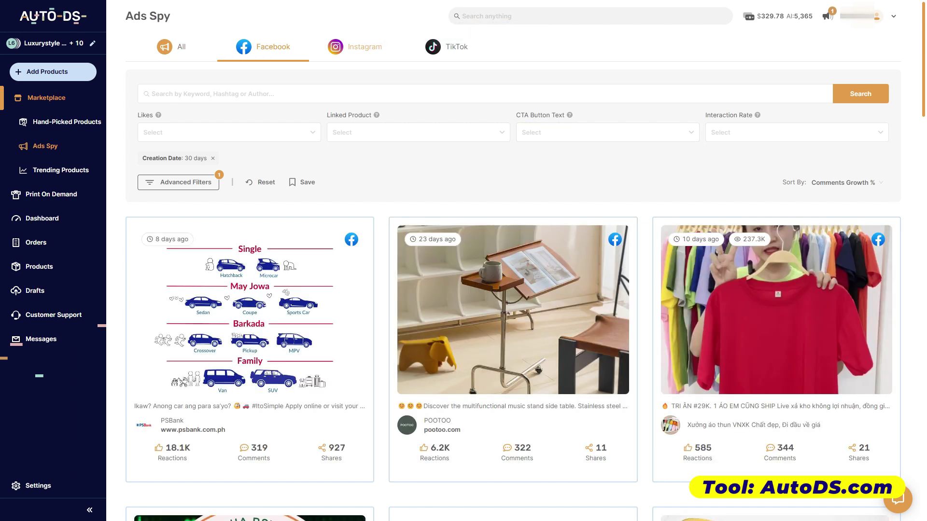
pyautogui.click(355, 46)
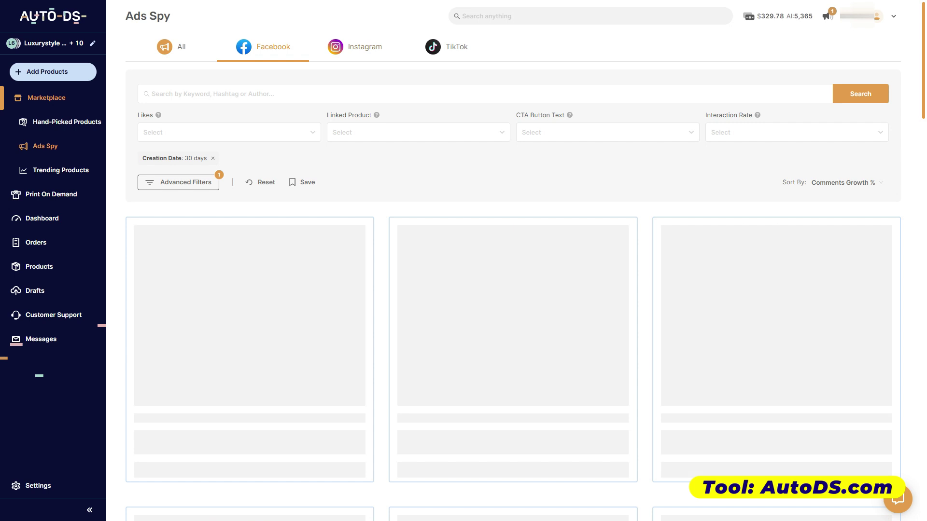